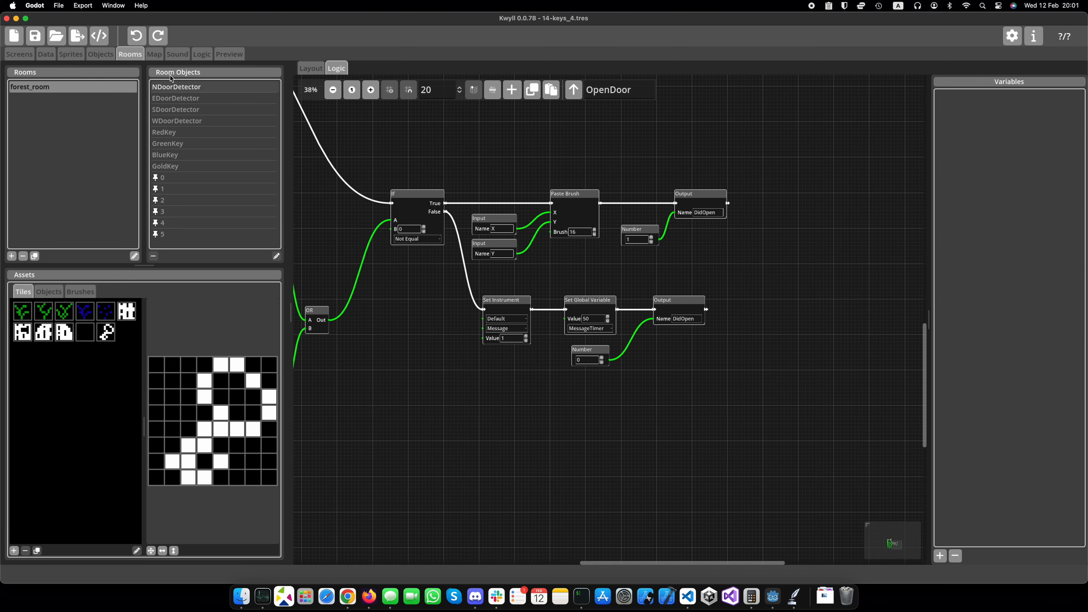
Run the game preview and walk the player around the start room, through the east exit and into the neighbouring room
left_click(229, 55)
left_click(534, 73)
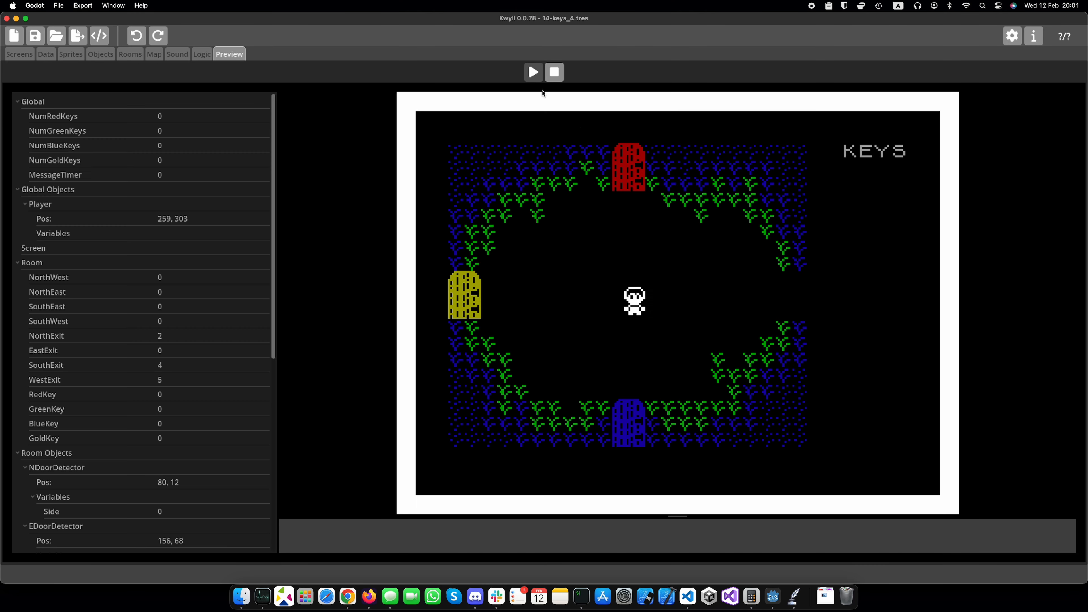
key("Up")
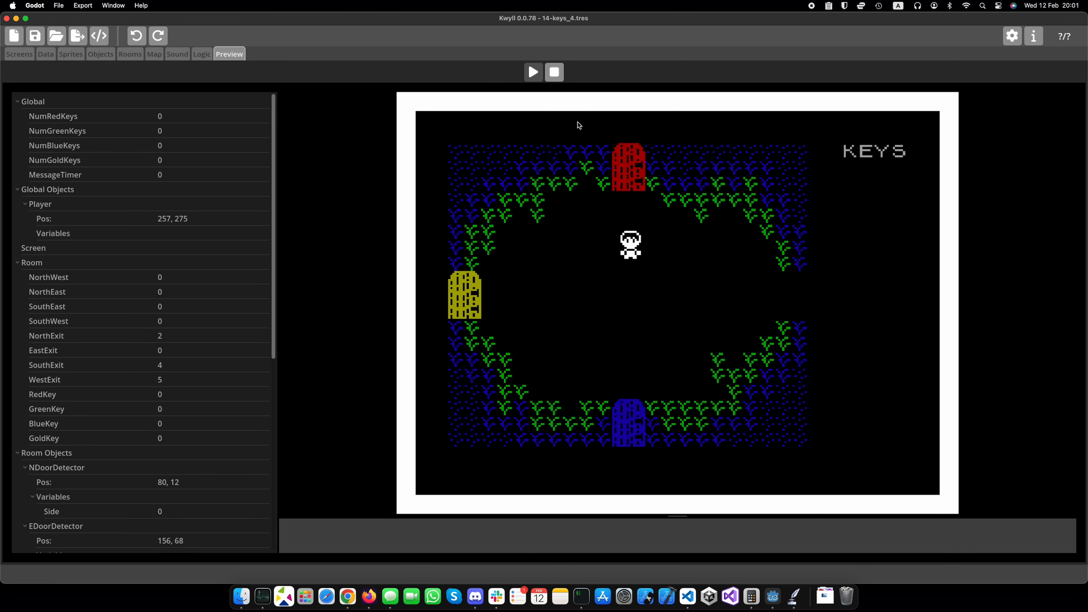
key("Down")
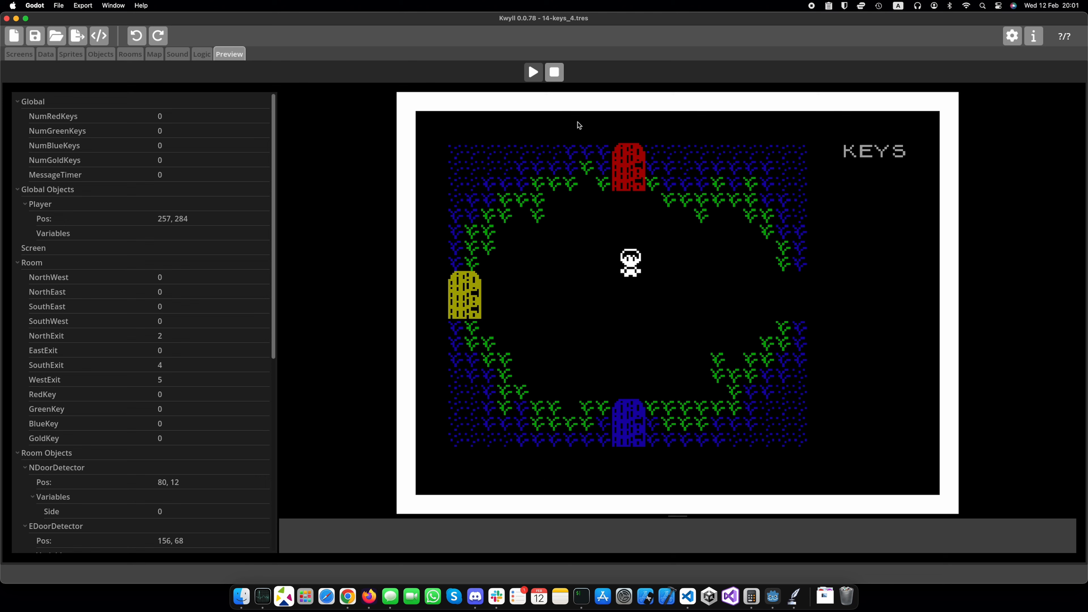
key("Down")
key("Up")
key("Up")
key("Right")
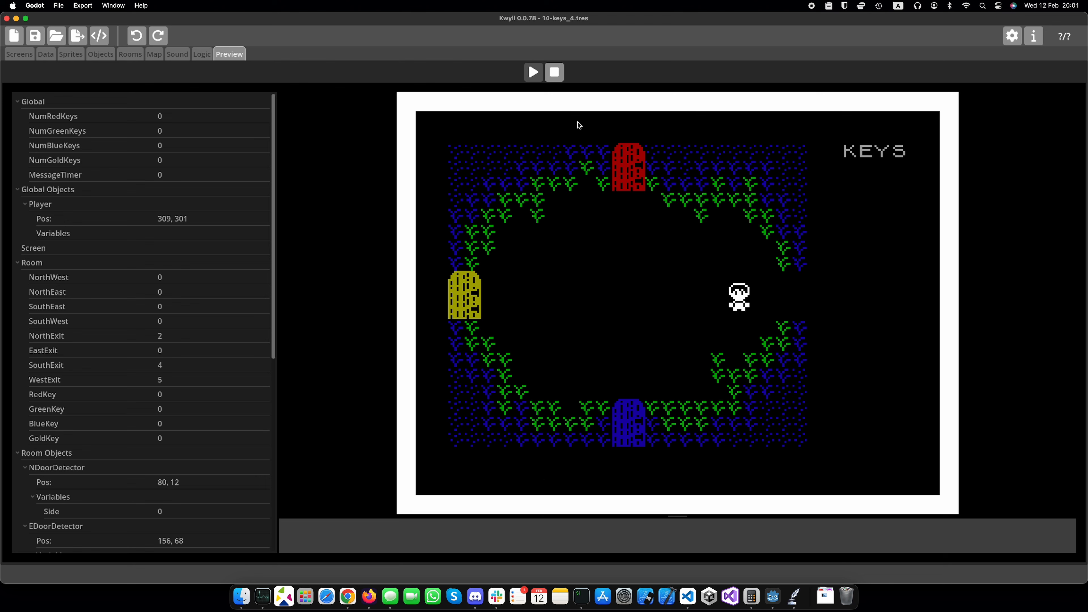
key("Right")
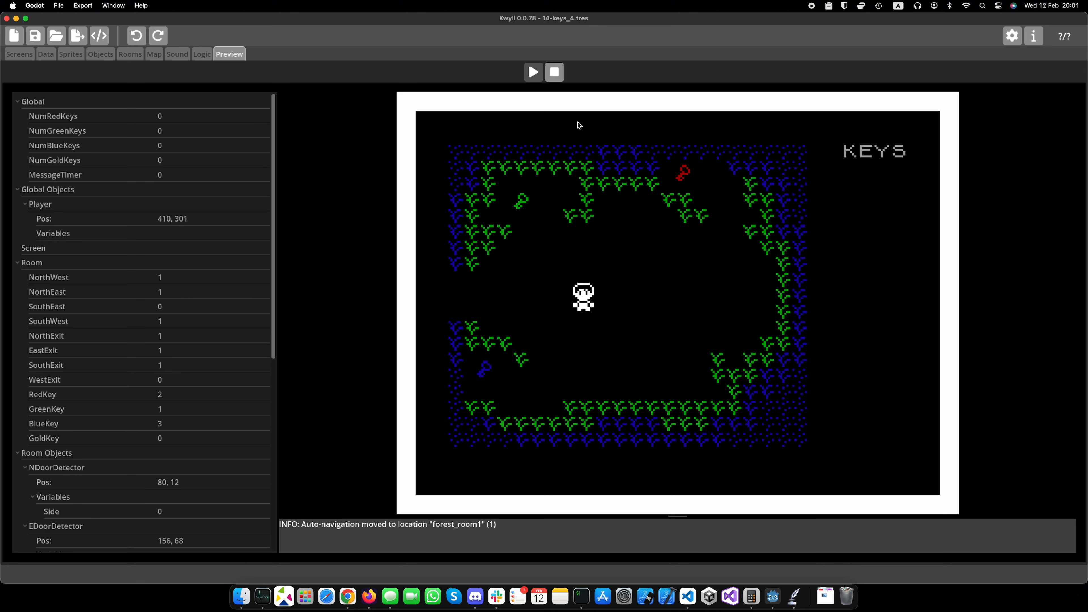
Collect the red key in the second room's northern alcove and walk the player back out
key("Up")
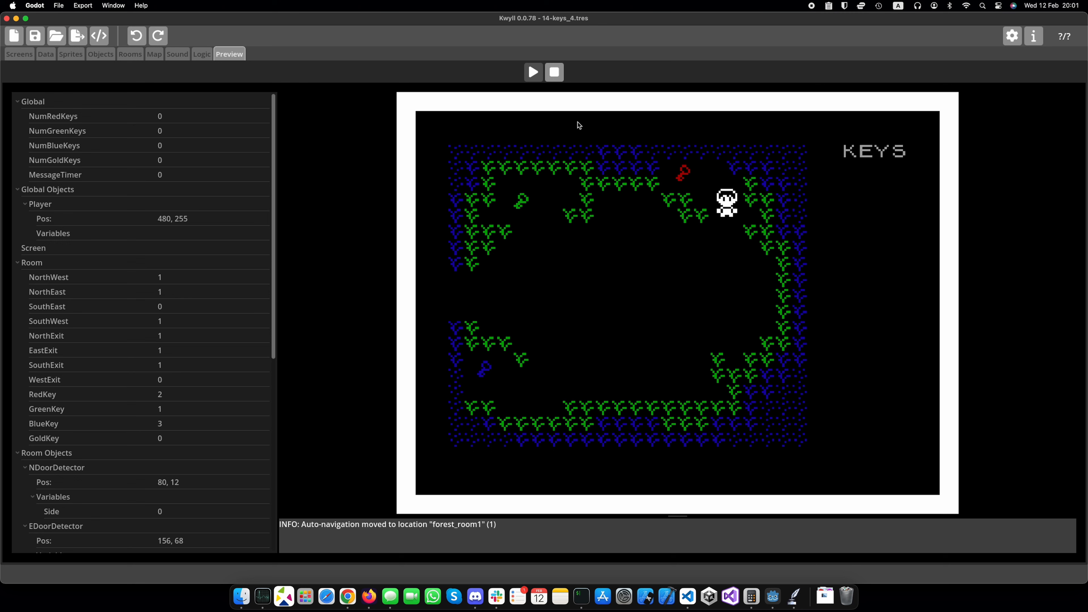
key("Left")
key("Right")
key("Down")
key("Left")
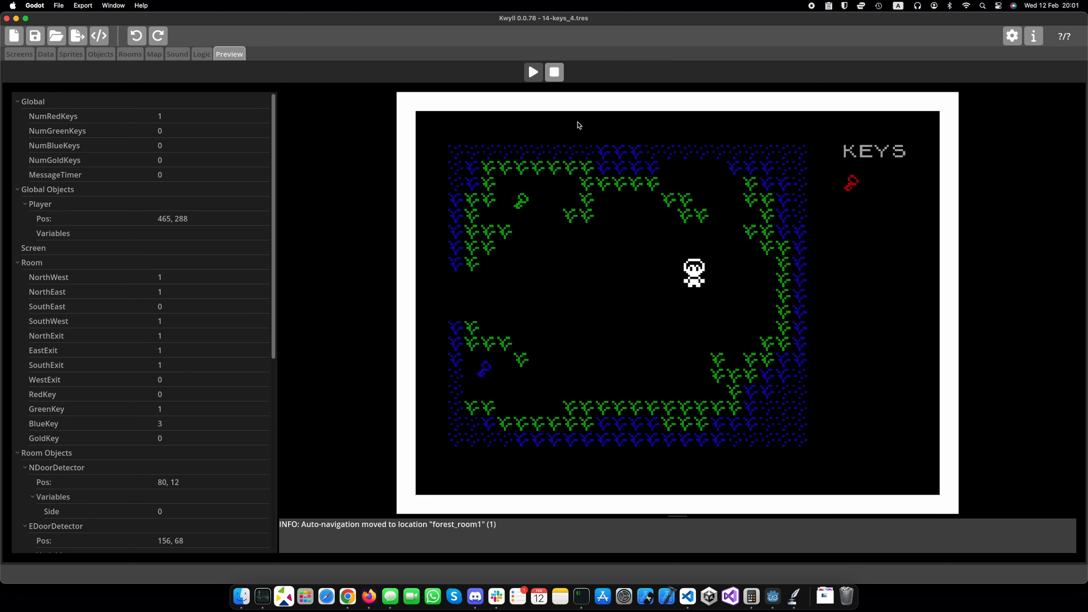
Take the player back west to the start room and walk into the red north door to open it
key("Left")
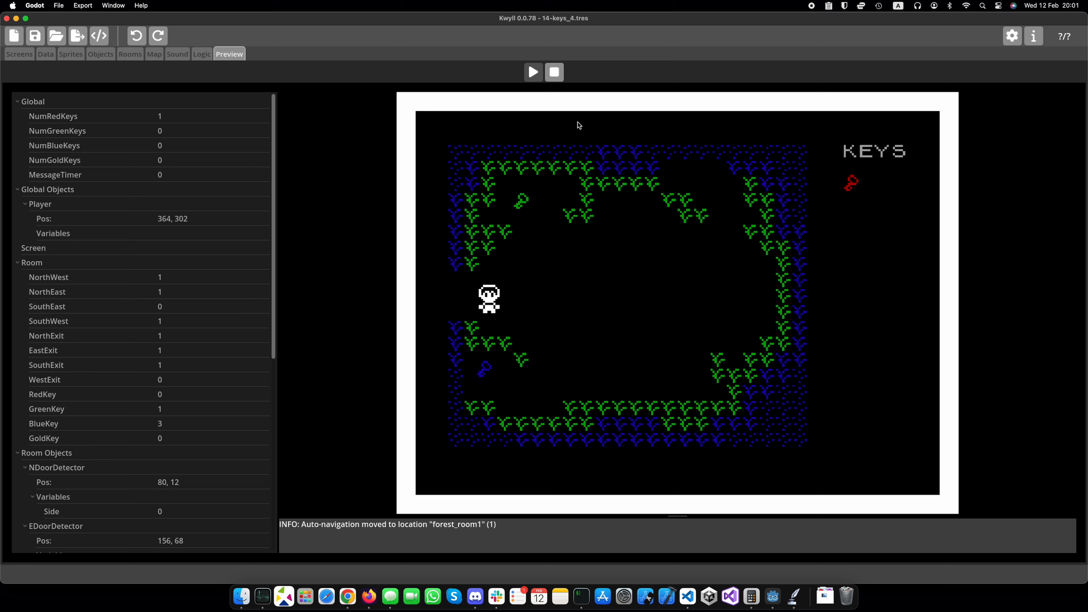
key("Left")
key("Up")
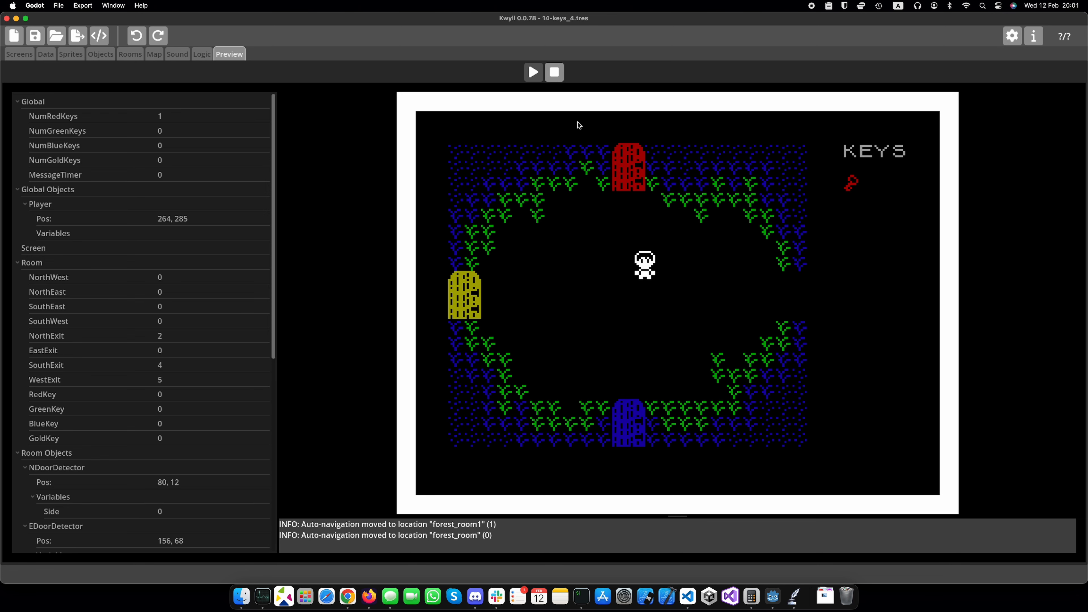
key("Up")
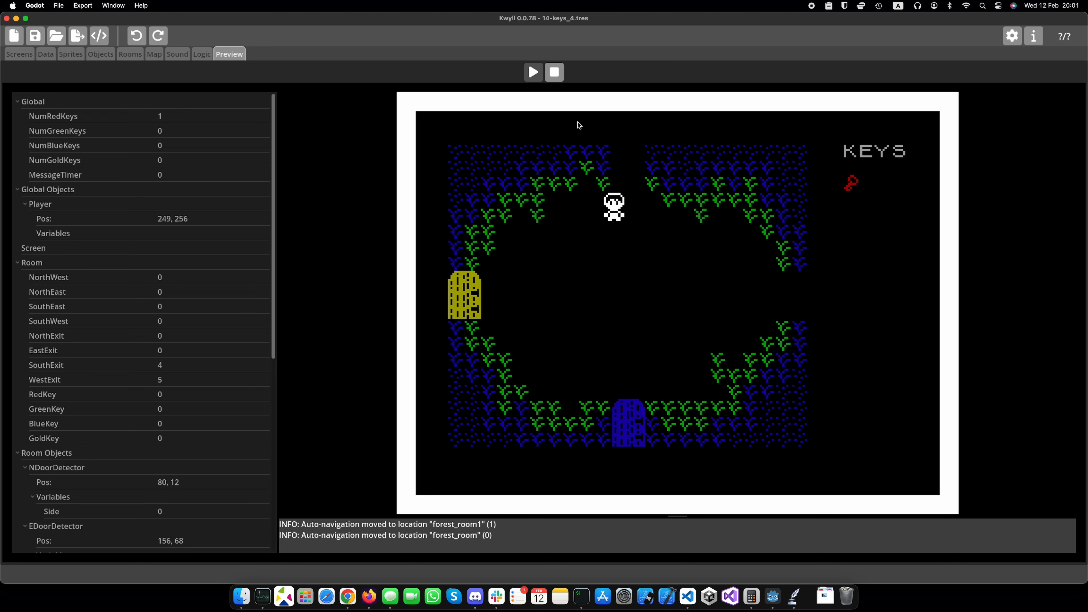
key("Up")
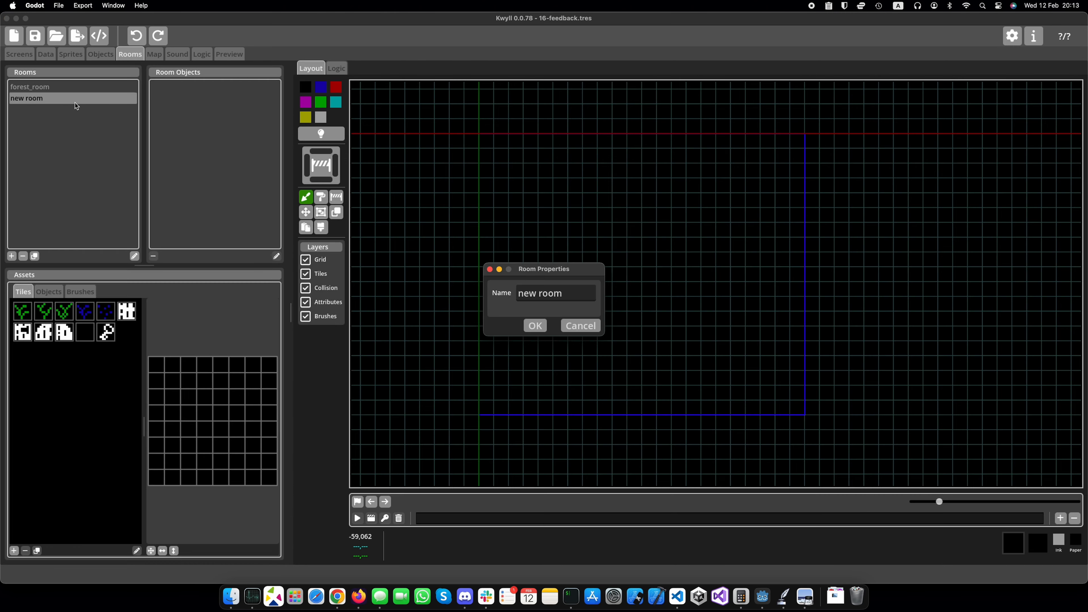
Name the new room "win" and stamp corner brushes 0 to 3 into its four corners
type("win")
left_click(541, 324)
left_click(81, 291)
left_click(32, 319)
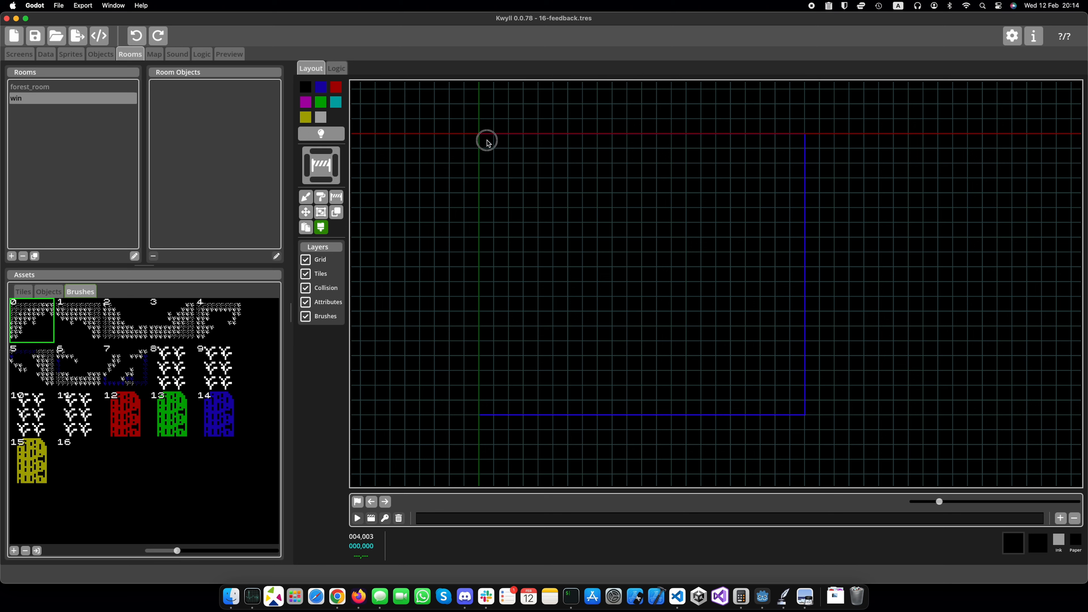
left_click(488, 141)
left_click(87, 313)
left_click(665, 145)
left_click(125, 320)
left_click(490, 308)
left_click(172, 319)
left_click(664, 306)
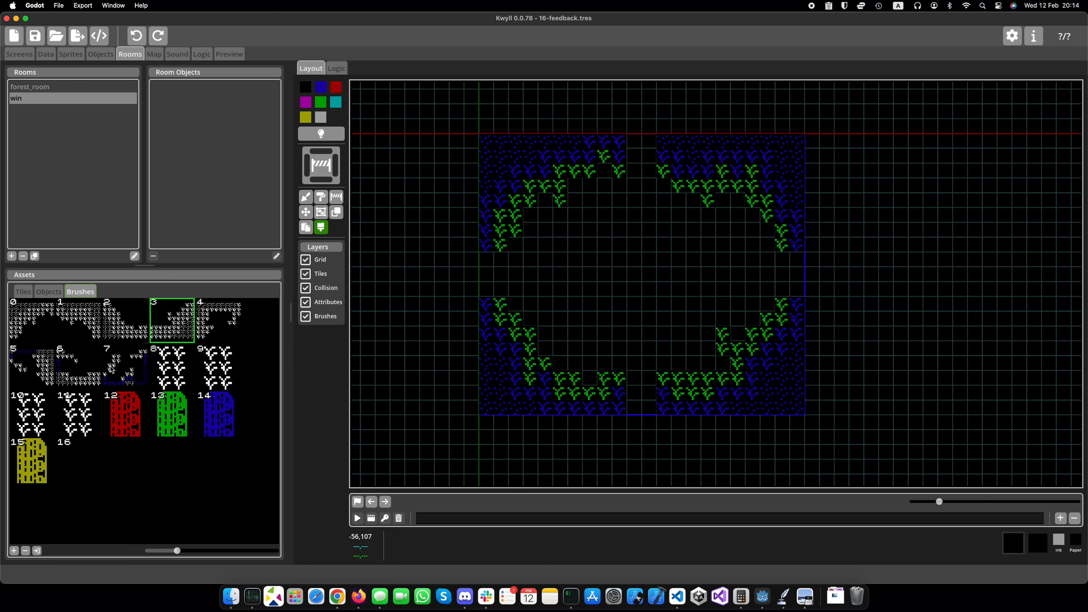
Close the win room's north, east and south openings with brushes 8, 9 and 10, leaving the west open
left_click(172, 367)
left_click(634, 144)
left_click(219, 366)
left_click(782, 260)
left_click(18, 408)
left_click(642, 393)
left_click(76, 415)
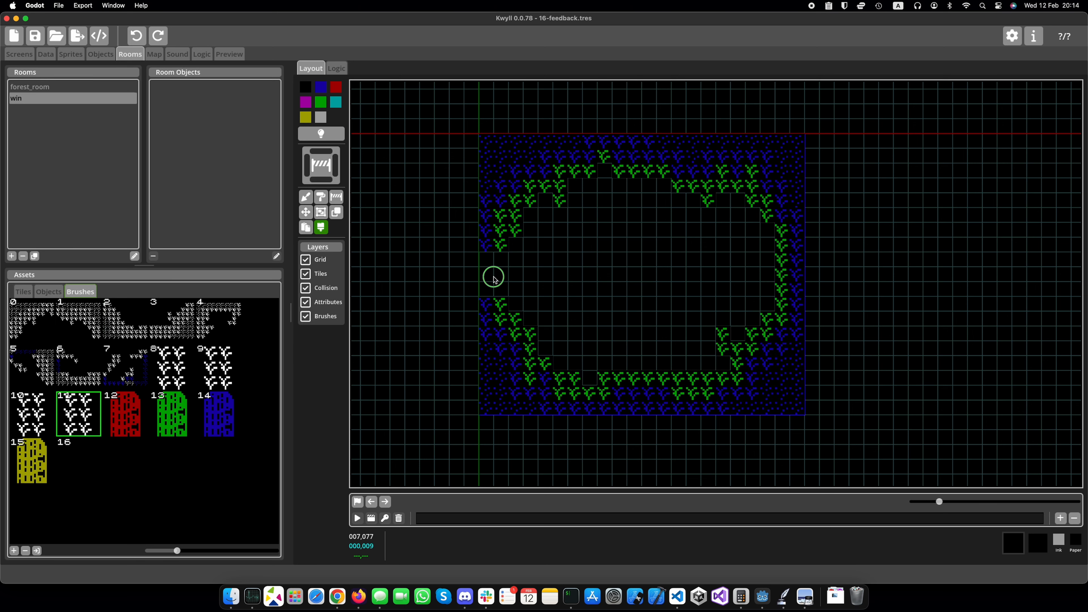
Add a new tile and draw a trophy cup shape in its pixel grid
left_click(22, 291)
left_click(14, 550)
mouse_move(156, 381)
left_mouse_down()
mouse_move(270, 382)
mouse_move(206, 414)
mouse_move(233, 476)
left_mouse_up()
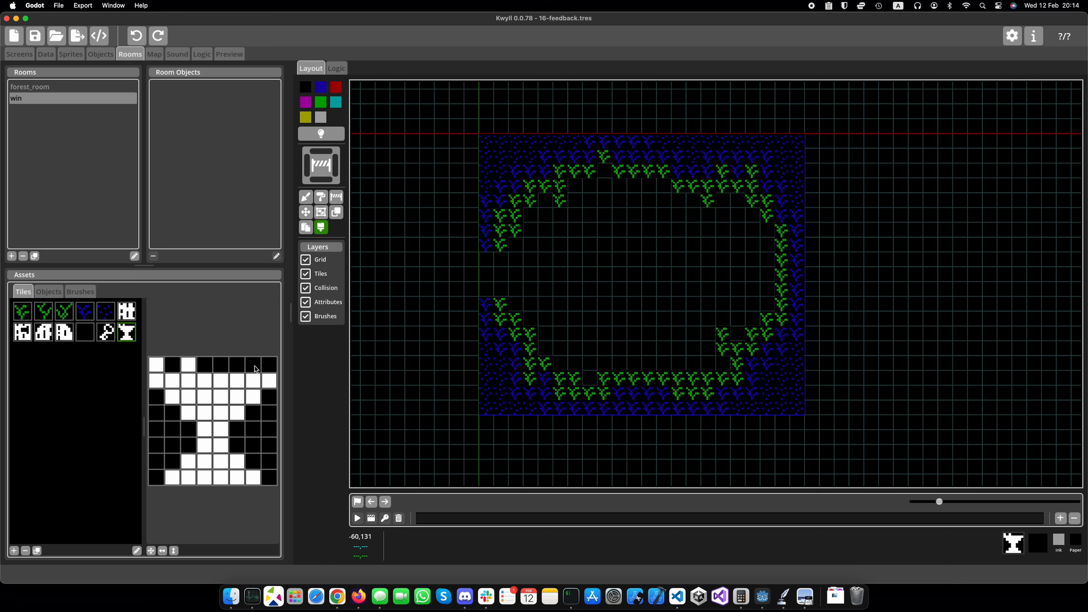
Give the trophy tile a yellow ink colour and scatter trophies across the middle of the win room
left_click(137, 551)
left_click(548, 303)
left_click(584, 328)
left_click(545, 361)
left_click(306, 197)
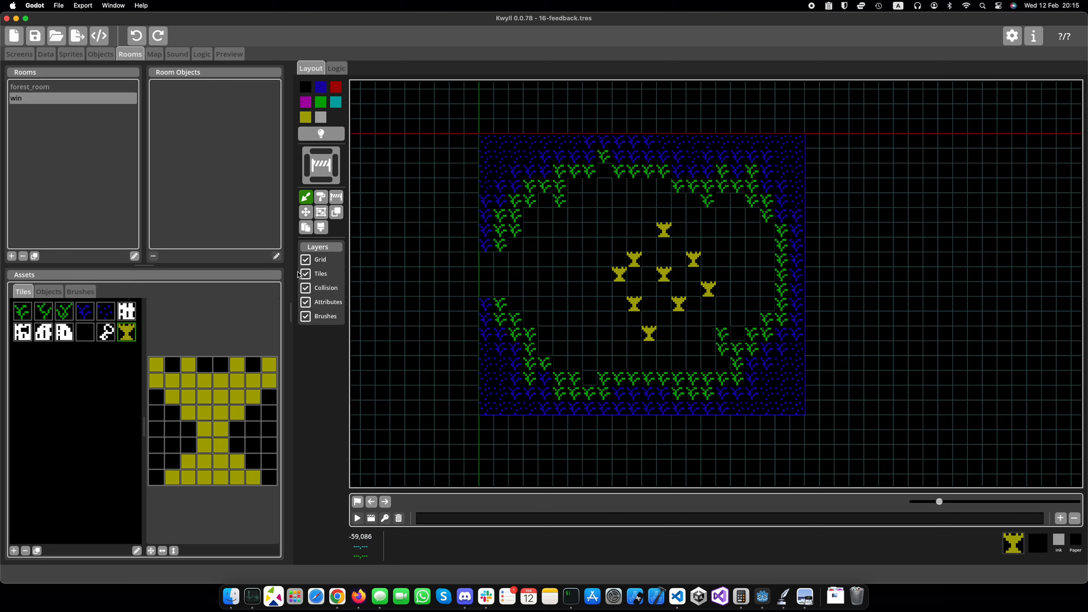
scroll(503, 269, "down", 1)
On the map, place six more forest_room locations around and east of location 1, with the win room at the row's east end
left_click(154, 54)
scroll(643, 296, "down", 3)
left_click(677, 268)
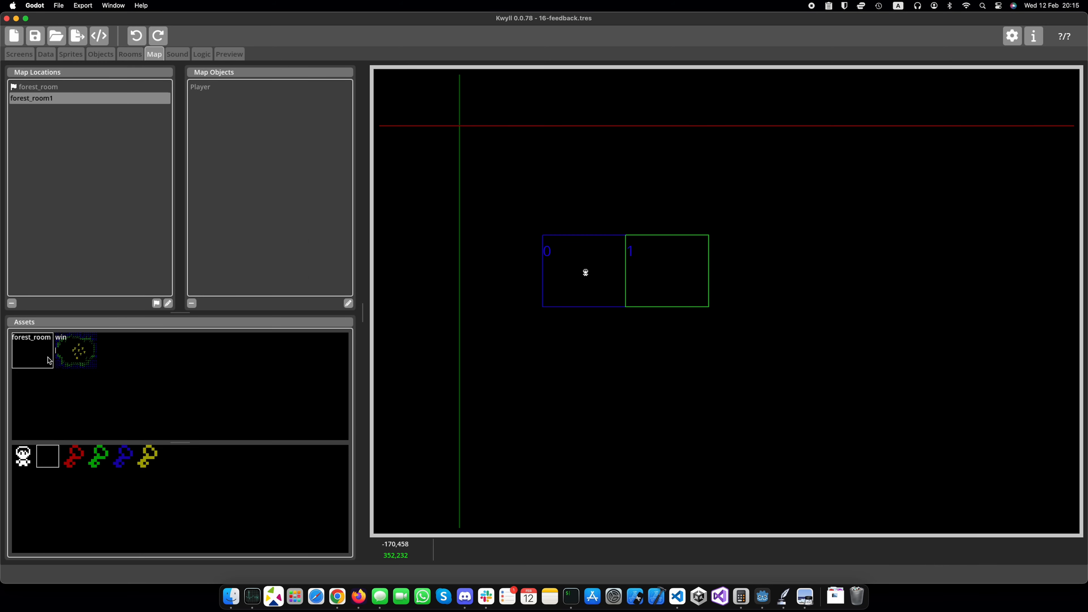
left_click_drag(48, 358, 629, 312)
scroll(758, 312, "up", 3)
left_click_drag(760, 311, 712, 337)
left_click_drag(38, 350, 662, 231)
left_click_drag(39, 349, 662, 333)
left_click_drag(39, 349, 779, 332)
left_click_drag(76, 350, 894, 226)
scroll(805, 328, "down", 3)
scroll(659, 323, "up", 4)
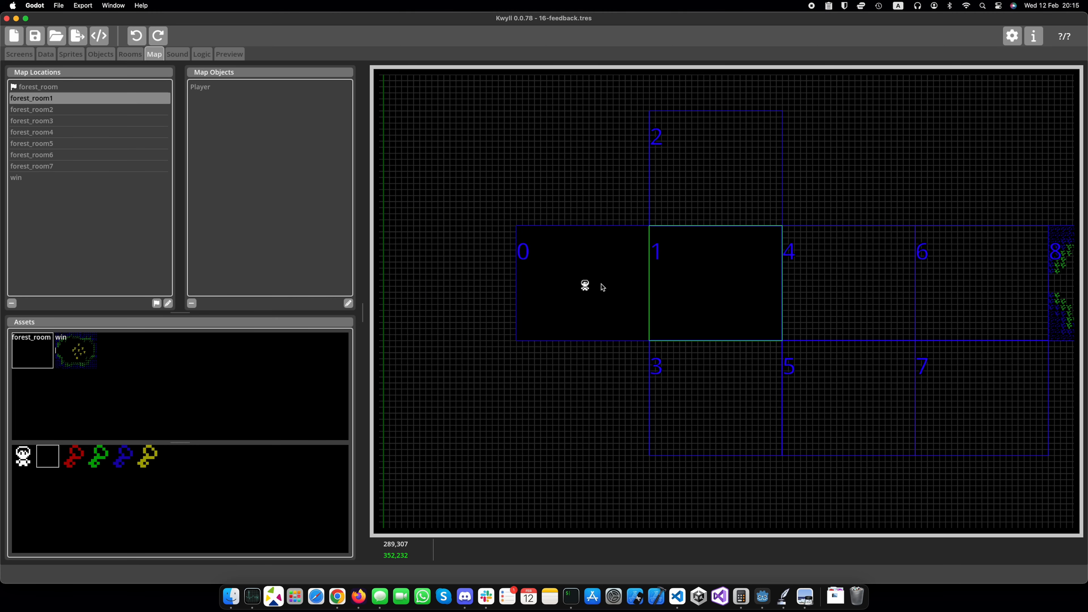
Move the player object from map location 0 into location 1
left_click_drag(586, 286, 714, 284)
left_click_drag(685, 385, 641, 384)
Set the SouthEast, NorthExit and EastExit variables of location forest_room2 to 1
left_click(137, 110)
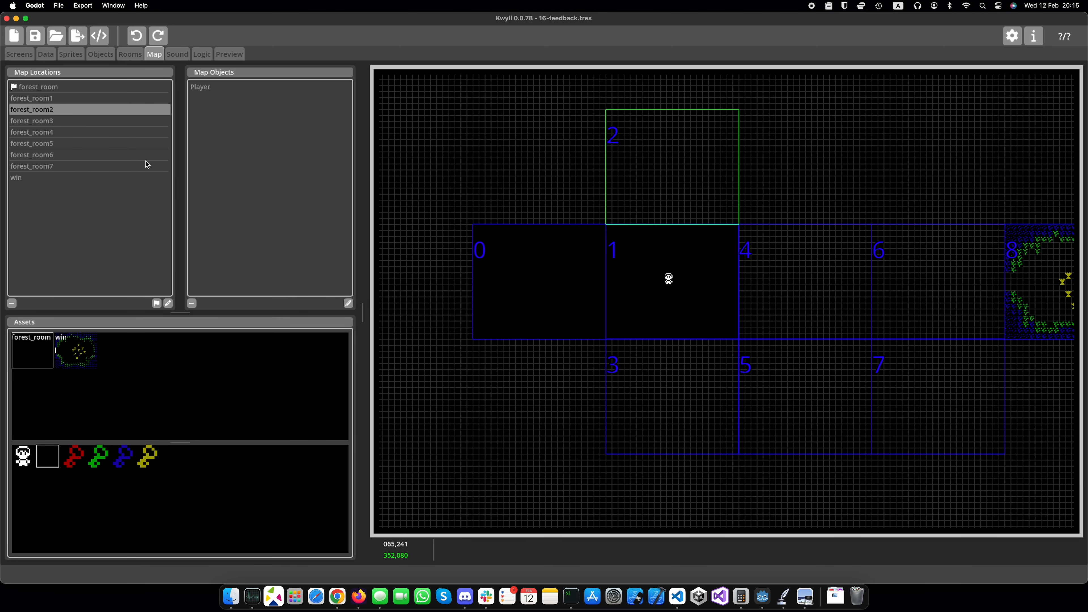
double_click(84, 110)
left_click(548, 286)
type("1")
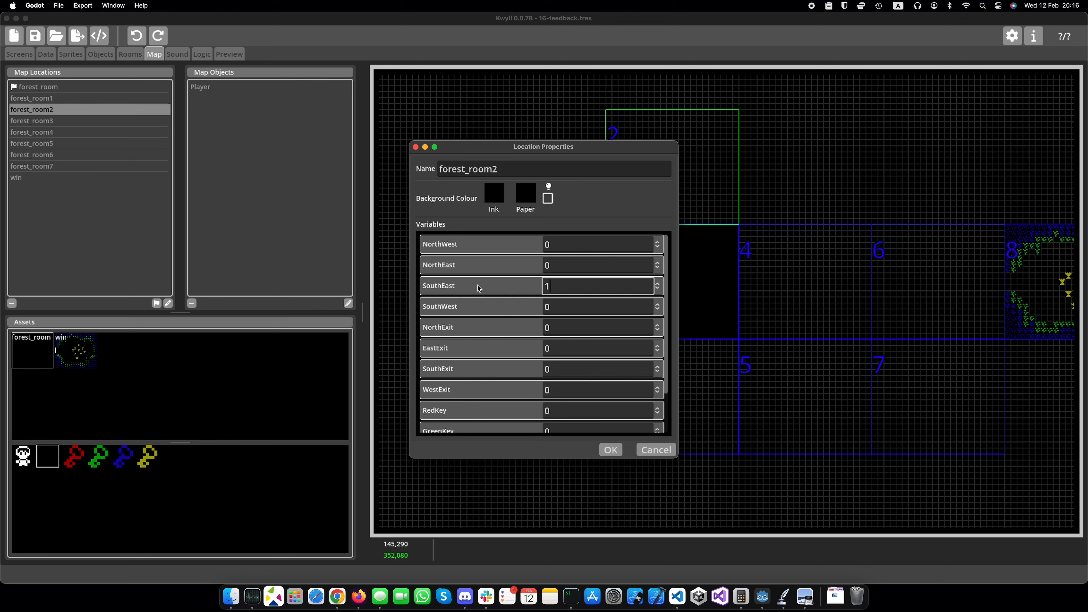
scroll(534, 313, "down", 1)
left_click(658, 309)
left_click(658, 329)
Set forest_room2's WestExit to 1, raise its RedKey value by one and apply the properties
left_click(658, 369)
left_click_drag(580, 145, 440, 145)
double_click(423, 378)
type("-1")
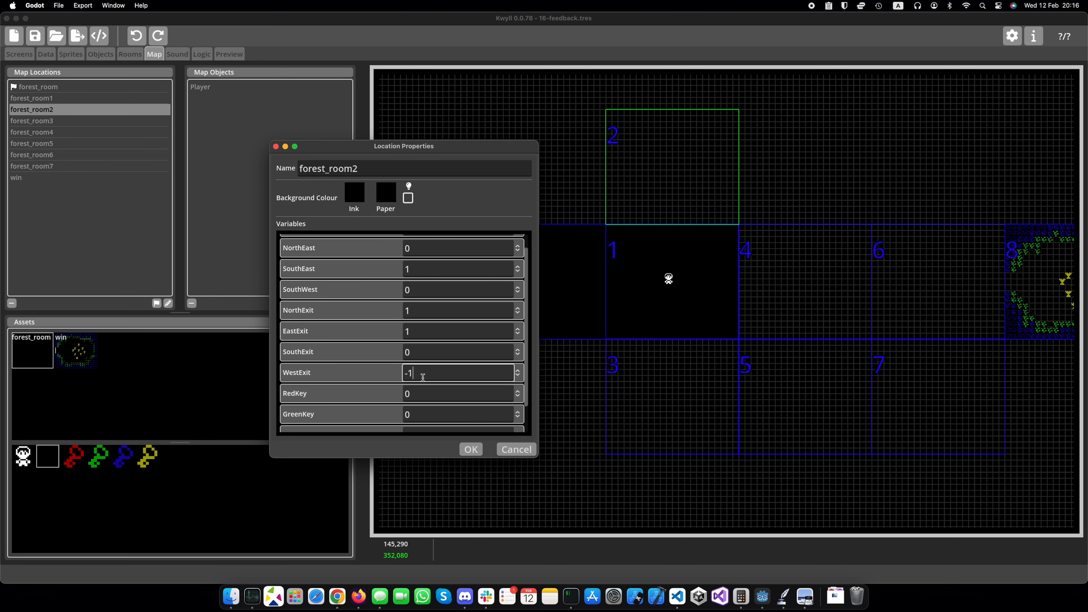
scroll(382, 403, "down", 2)
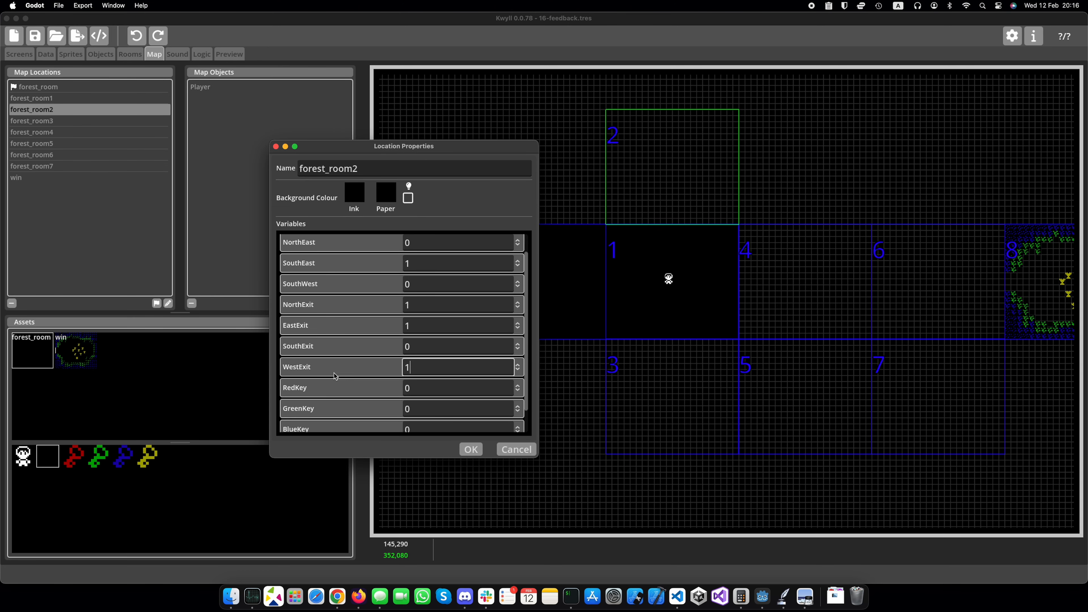
left_click(518, 383)
left_click(470, 449)
Set the NorthWest, NorthExit, SouthExit, WestExit and BlueKey variables of location forest_room to 1
left_click(514, 306)
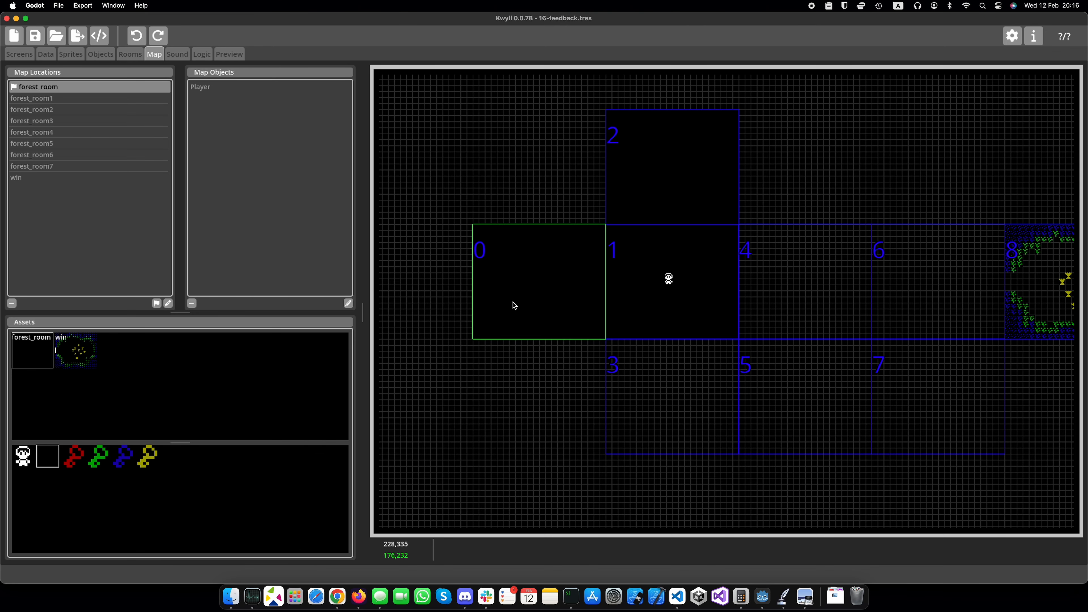
double_click(514, 305)
left_click(658, 243)
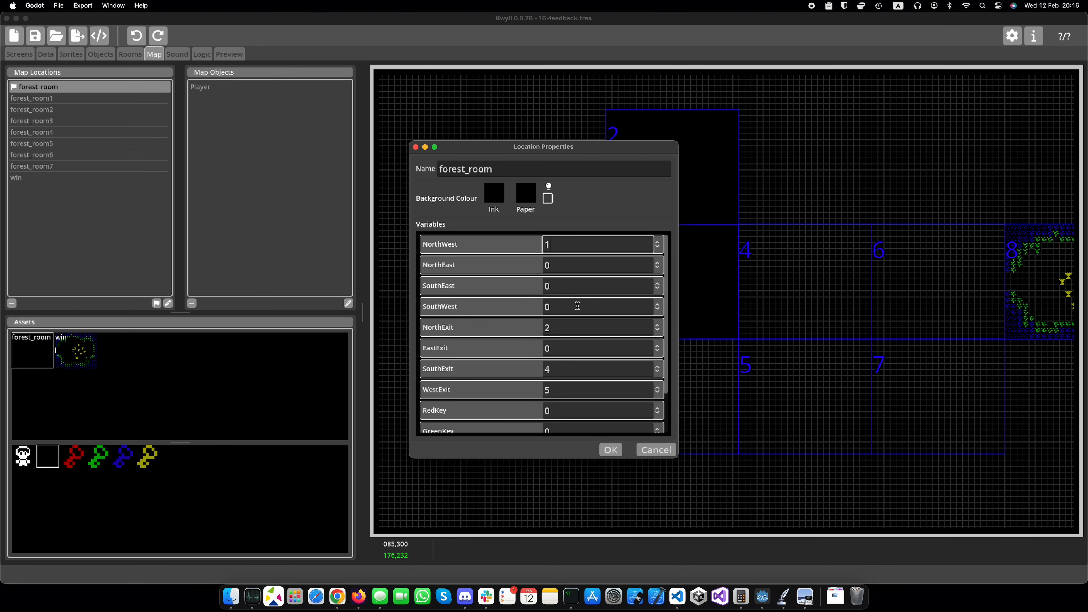
left_click(658, 331)
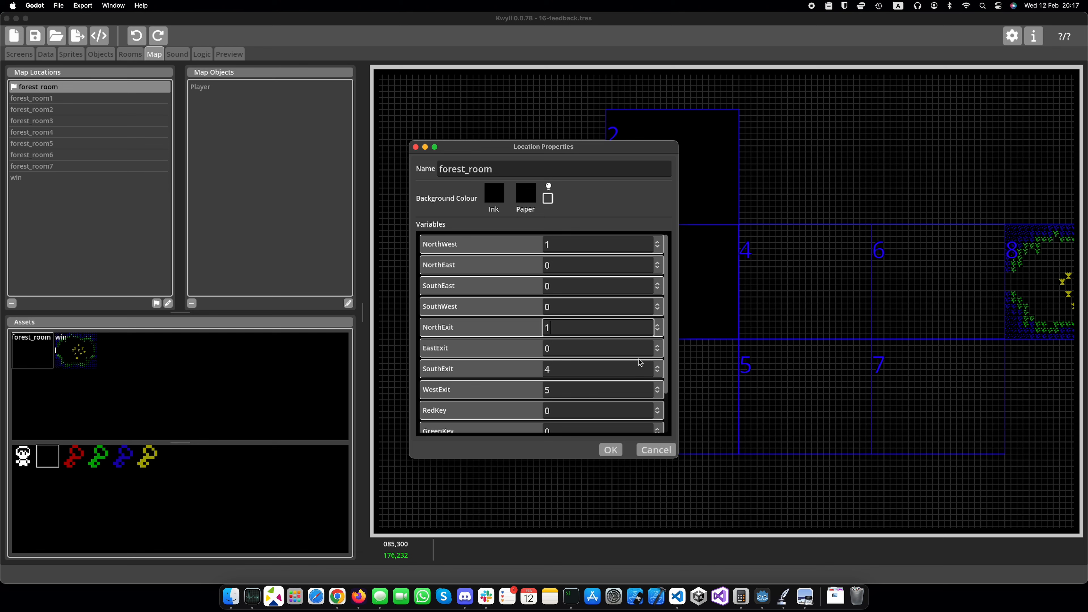
triple_click(658, 372)
left_click(658, 393)
left_click_drag(613, 147, 368, 153)
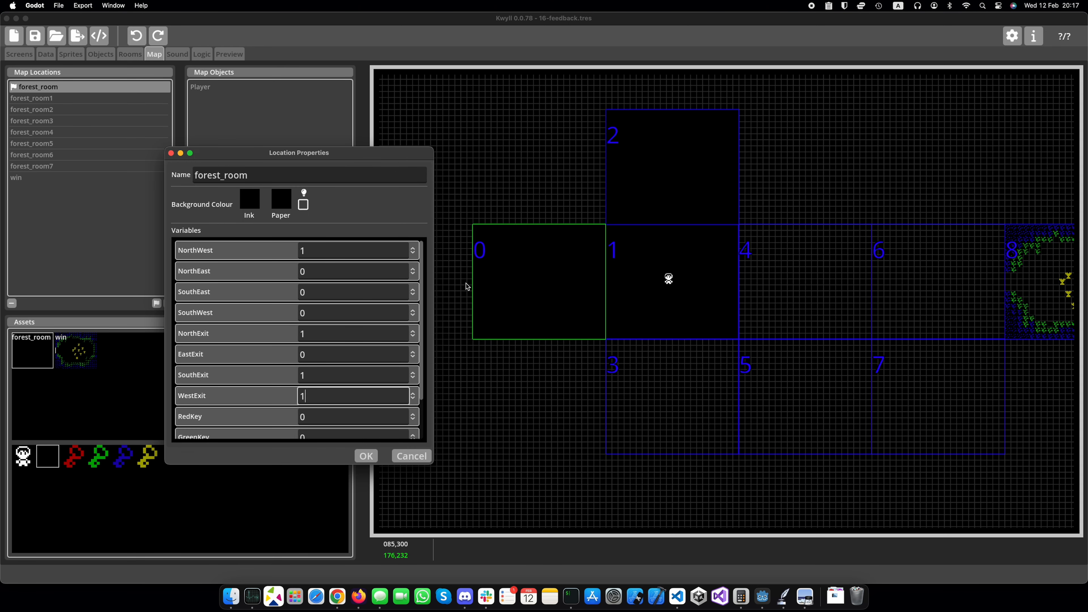
scroll(428, 378, "down", 2)
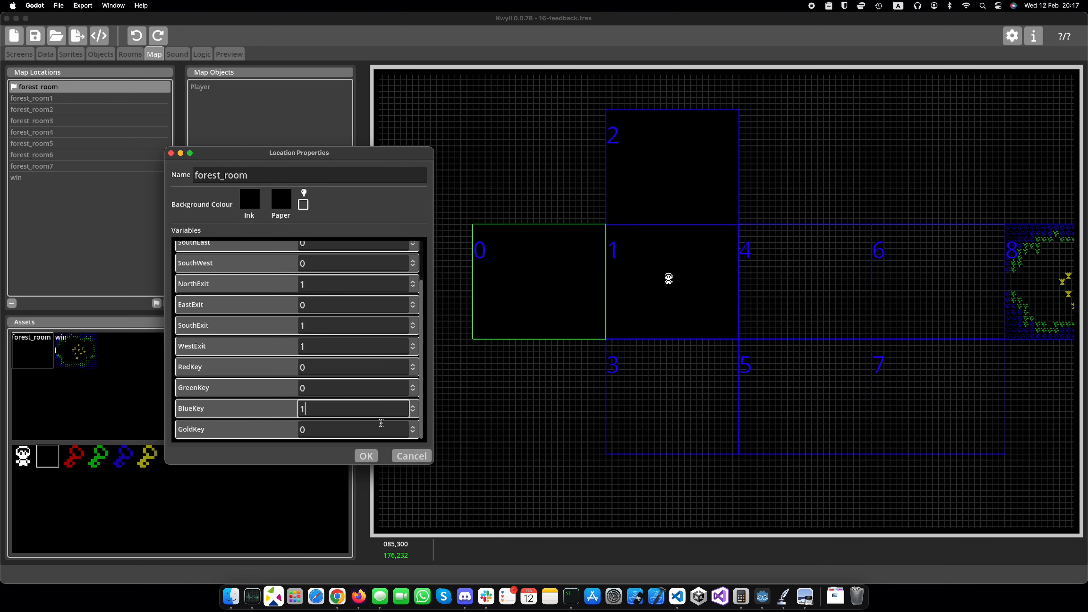
scroll(312, 267, "up", 2)
scroll(423, 377, "down", 2)
left_click(414, 456)
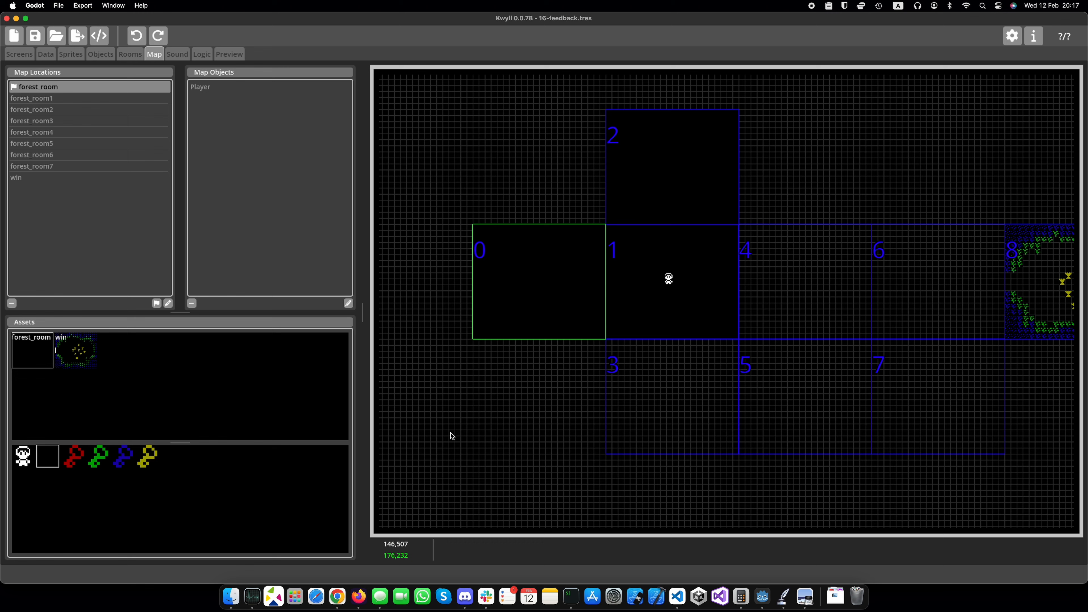
Set forest_room1's NorthWest, NorthEast, SouthWest, NorthExit and EastExit variables to 0
double_click(55, 101)
scroll(478, 293, "up", 2)
left_click(658, 247)
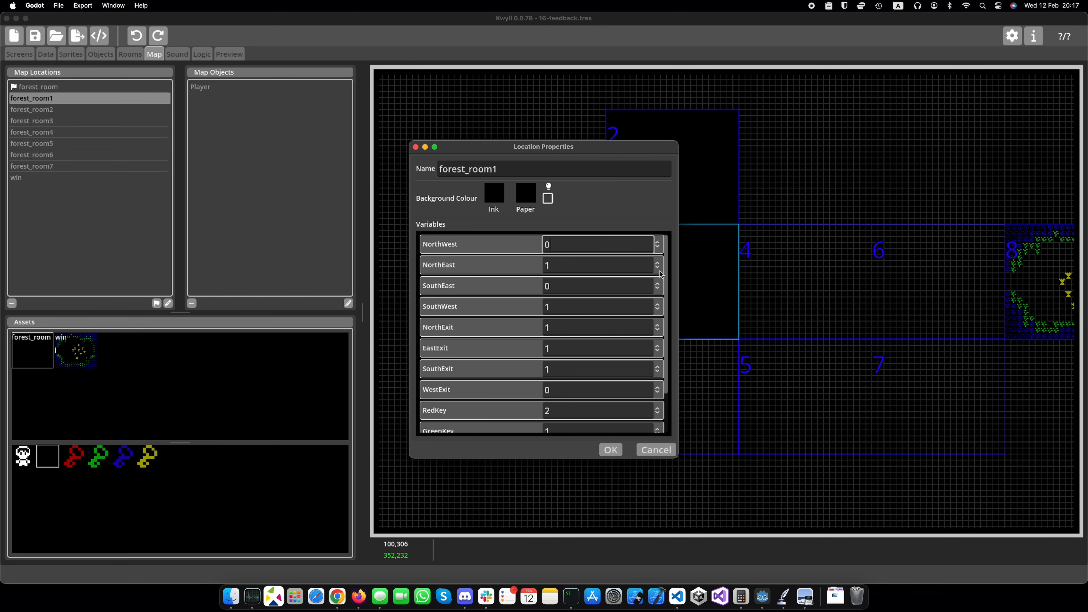
left_click(658, 270)
left_click(658, 311)
left_click_drag(610, 148, 495, 127)
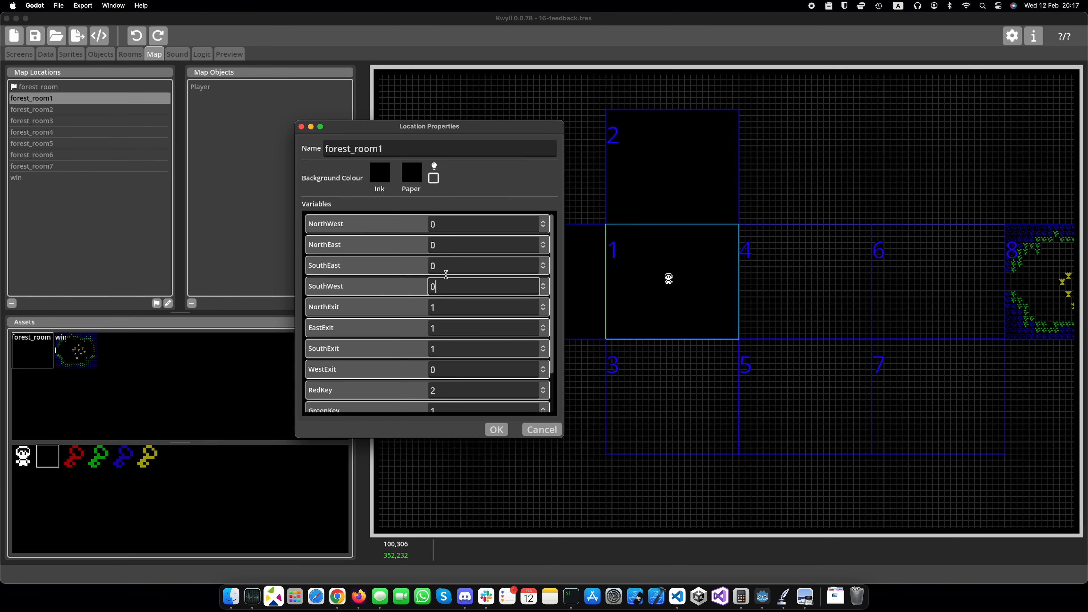
left_click(544, 310)
left_click(543, 332)
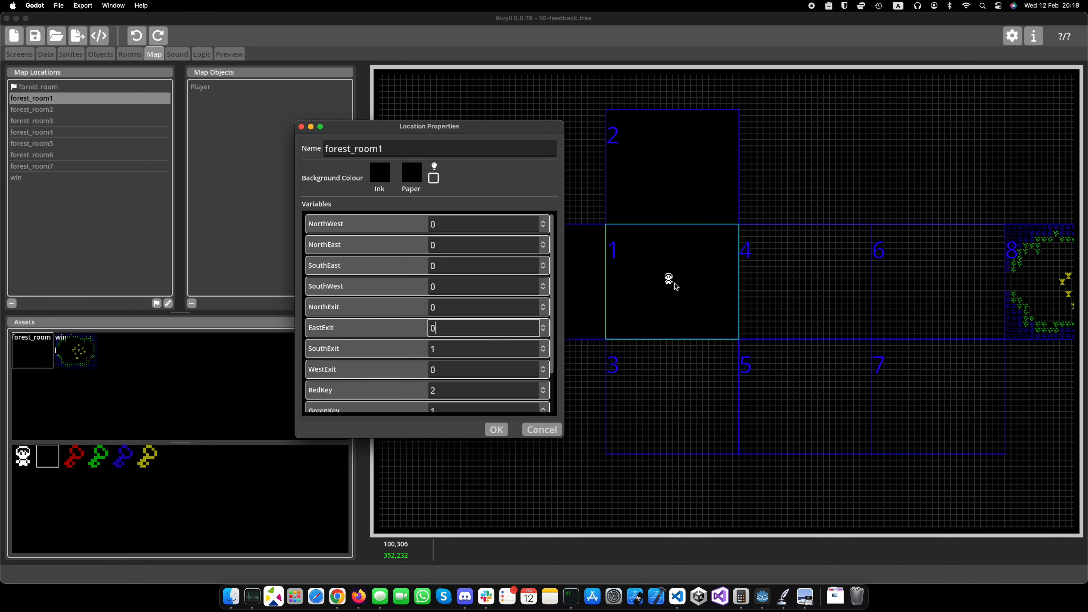
Set forest_room1's SouthExit to 4 and its WestExit to 2
left_click(543, 347)
left_click(543, 347)
left_click(543, 347)
left_click(544, 367)
left_click(543, 367)
left_click_drag(506, 127, 446, 127)
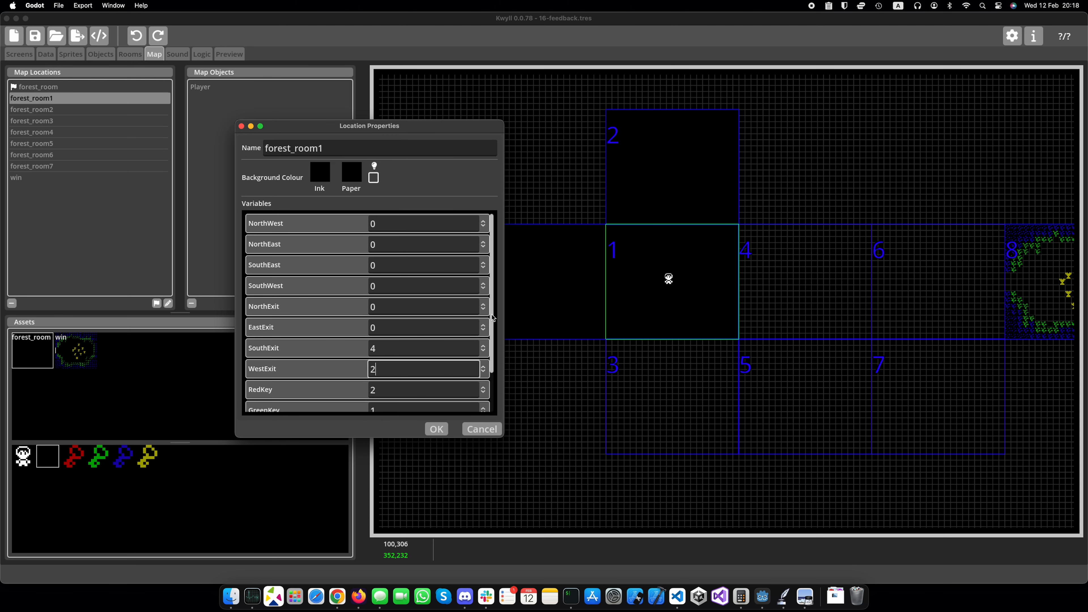
Set forest_room1's RedKey, GreenKey and BlueKey to 0 and apply the properties
left_click_drag(492, 315, 492, 371)
left_click(483, 342)
left_click(483, 343)
left_click(484, 364)
left_click(484, 384)
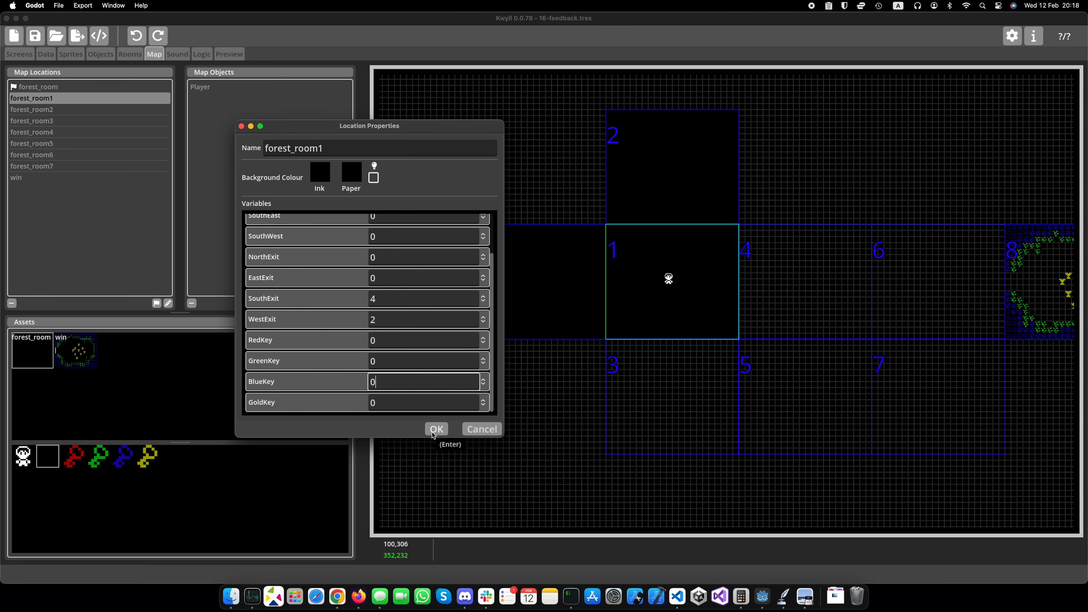
left_click(433, 433)
Set forest_room3's SouthEast, EastExit, SouthExit and WestExit variables to 1 and its GoldKey to 4, and apply the properties
double_click(95, 124)
left_click_drag(666, 300, 675, 239)
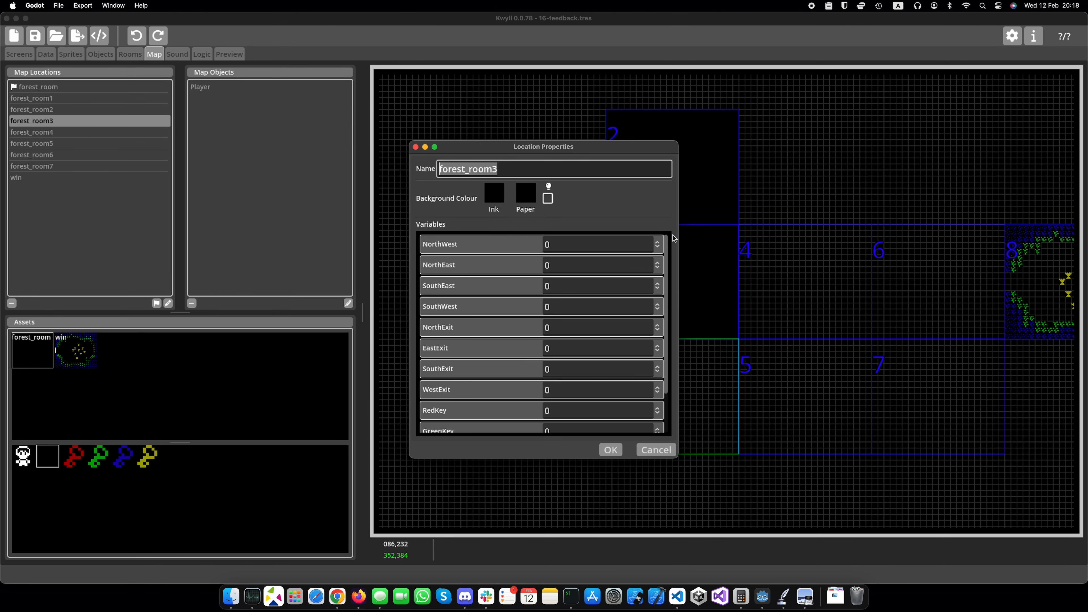
left_click(658, 283)
left_click_drag(557, 146, 386, 142)
scroll(404, 282, "down", 3)
left_click(486, 292)
left_click(486, 312)
left_click(486, 334)
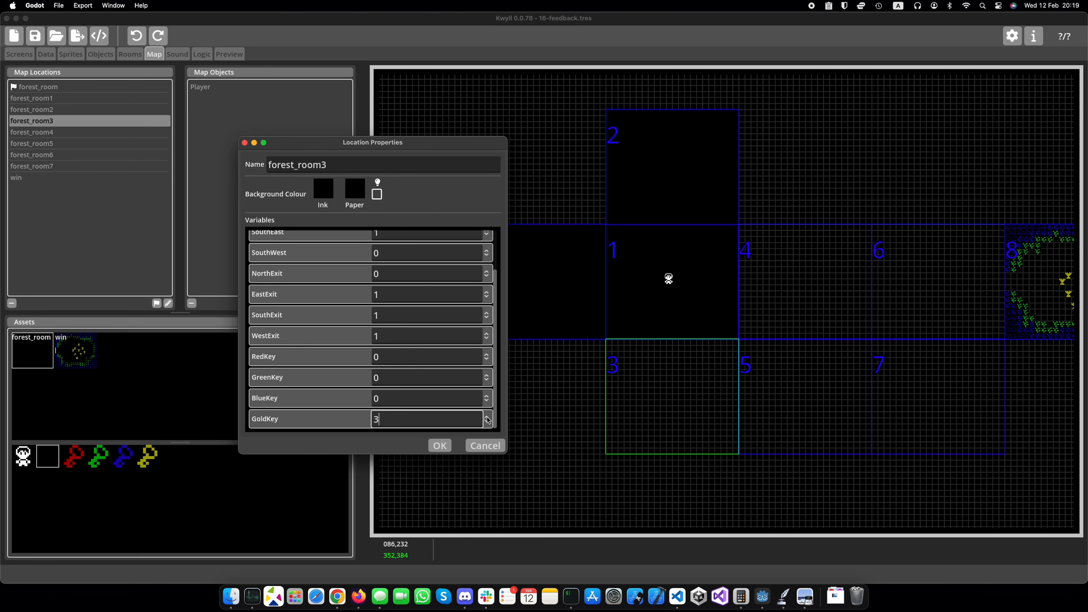
left_click(440, 445)
Set forest_room4's NorthExit to 1 and its EastExit to 3, and apply the properties
double_click(741, 277)
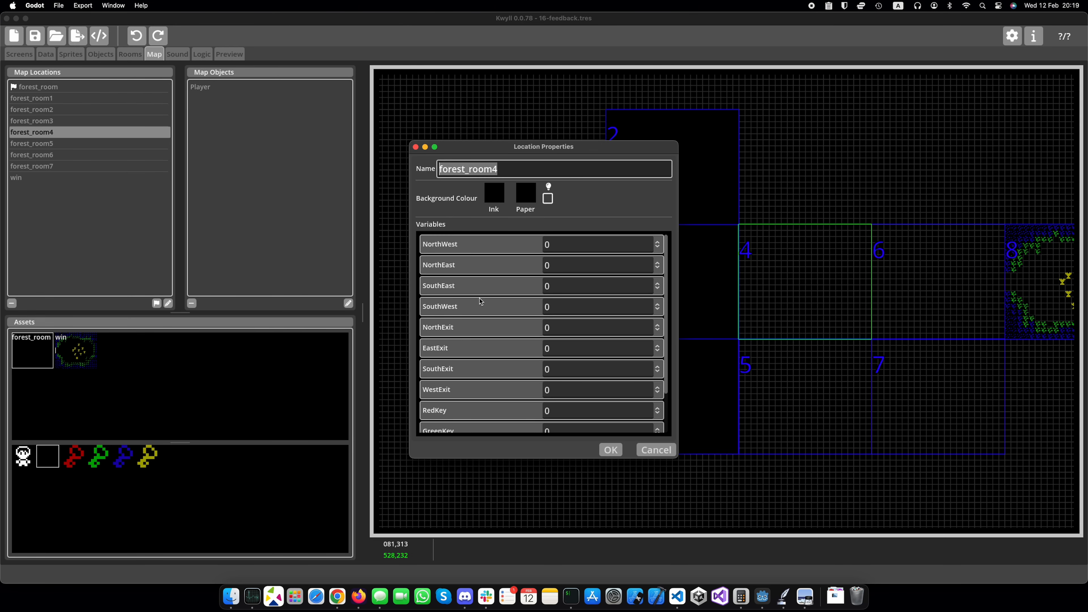
left_click(658, 325)
left_click(658, 346)
scroll(499, 353, "down", 3)
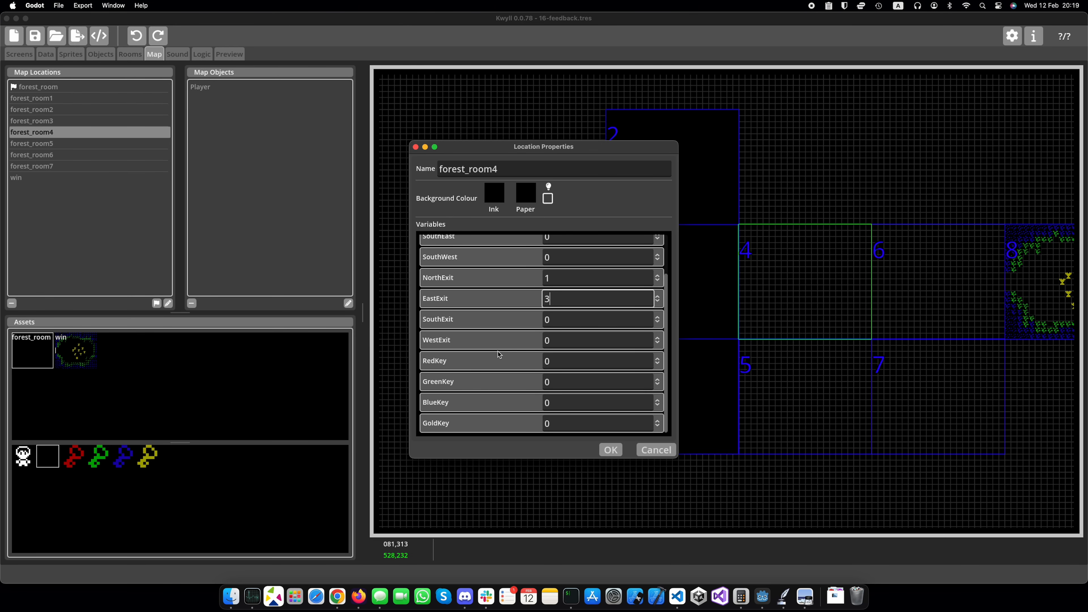
left_click(614, 449)
Set the EastExit, SouthExit and WestExit variables of location forest_room5 to 1 and apply the properties
left_click(802, 413)
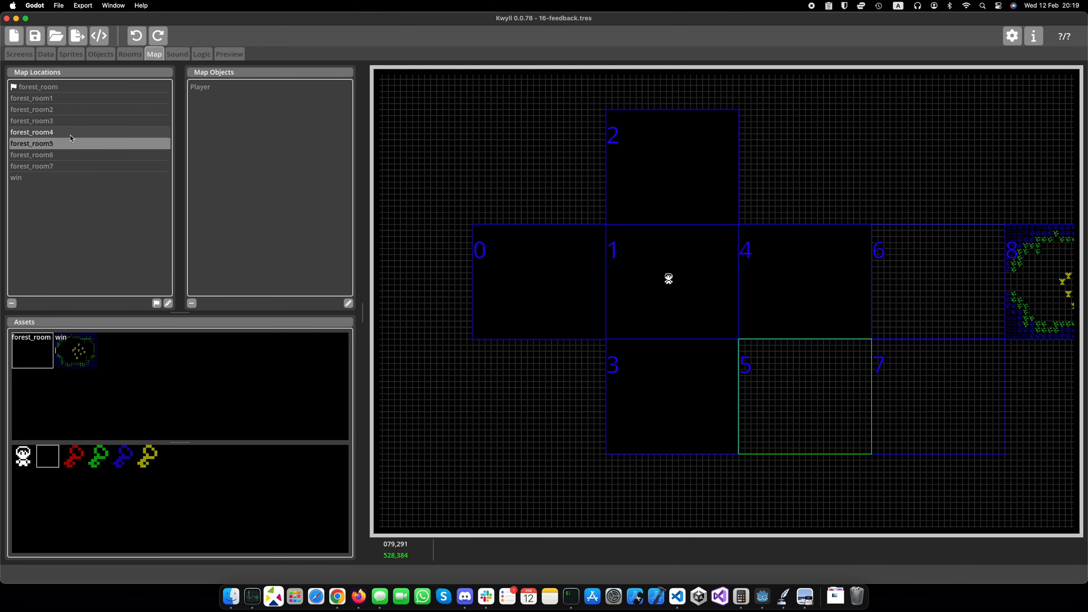
double_click(804, 414)
left_click(658, 345)
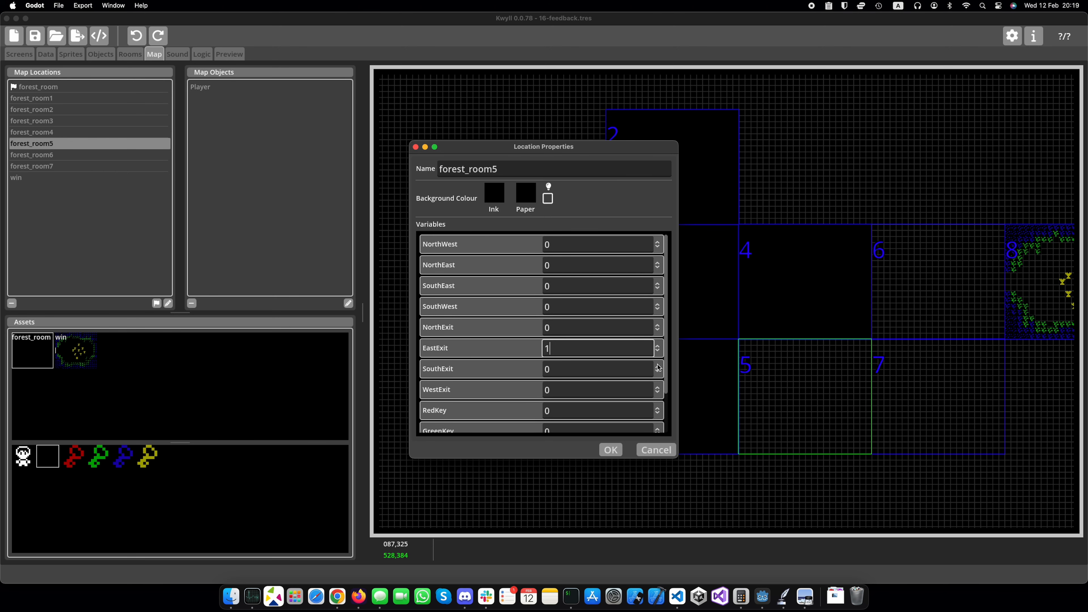
left_click(657, 366)
left_click(658, 386)
left_click(611, 450)
Set forest_room6's NorthExit to 1 and its EastExit to 5, and apply the properties
left_click(884, 291)
double_click(77, 159)
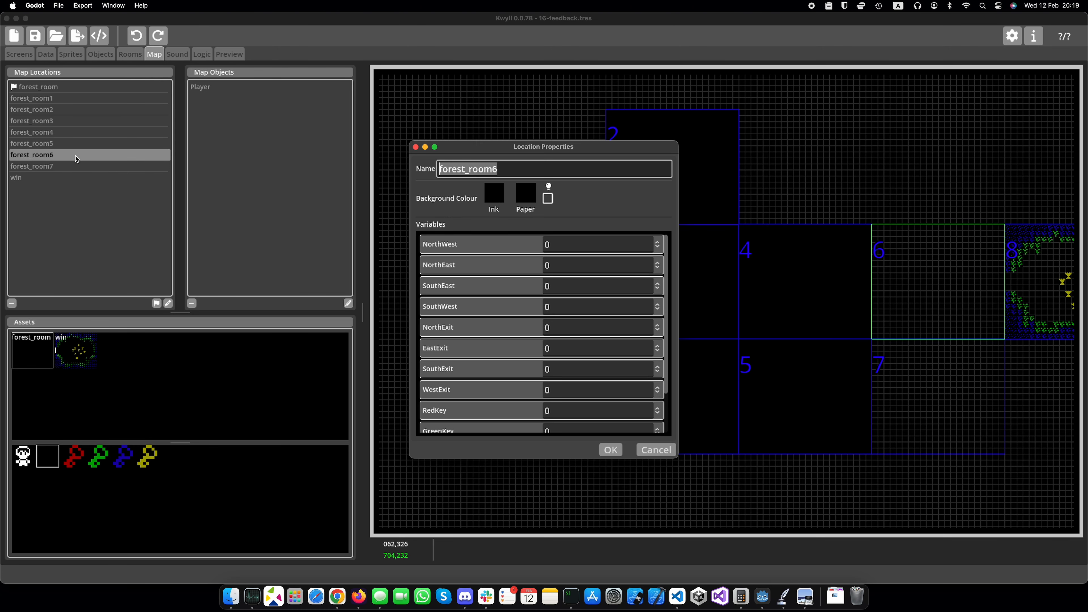
left_click(658, 326)
left_click(657, 345)
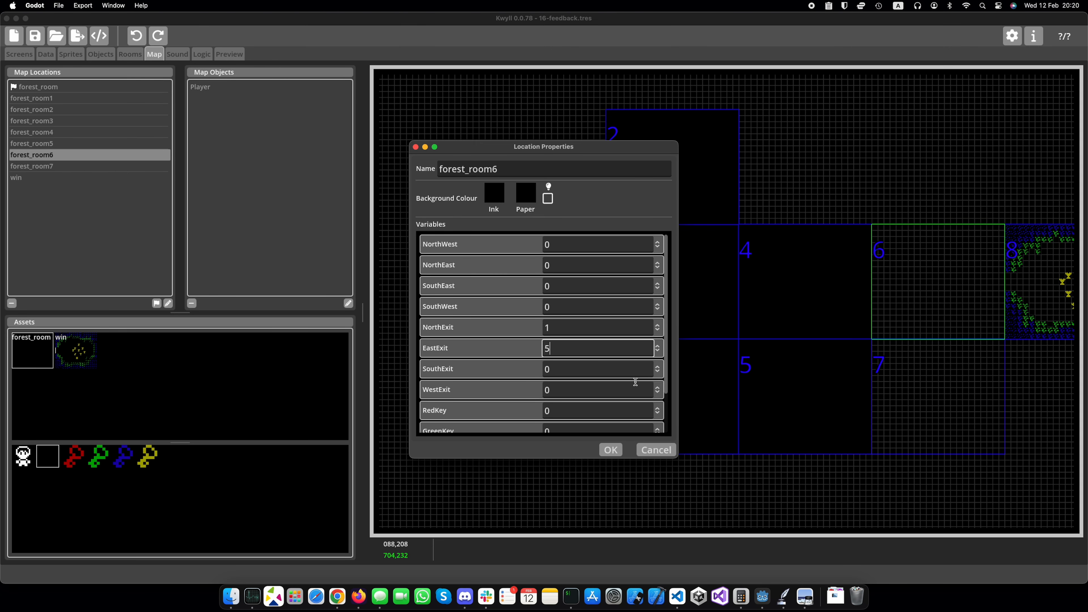
left_click(611, 450)
Set forest_room7's SouthWest, EastExit, SouthExit and WestExit variables to 1 and its RedKey to 3, and apply the properties
double_click(894, 386)
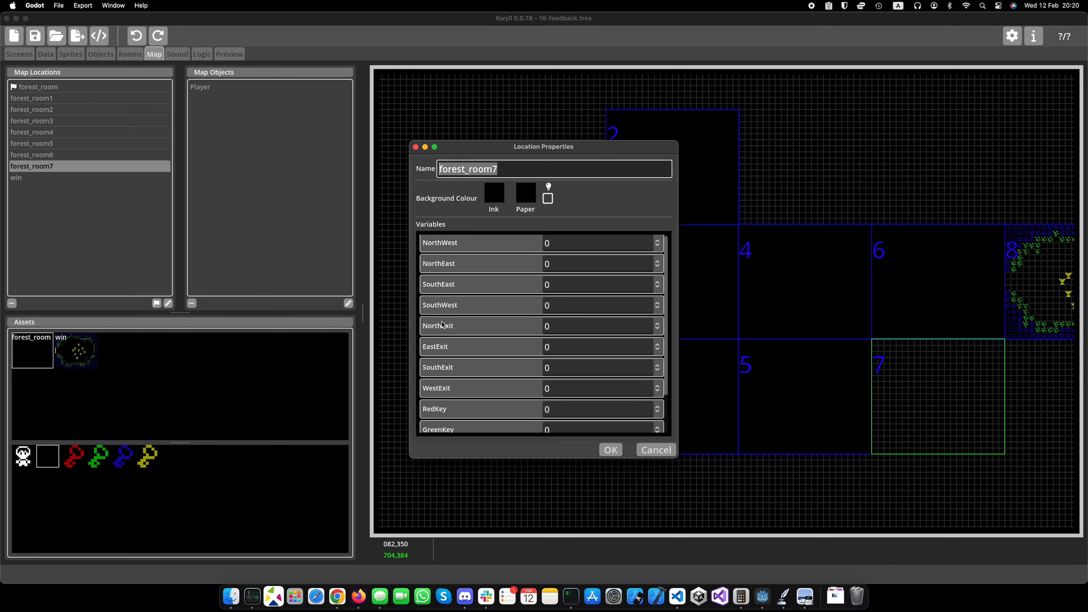
left_click(658, 305)
left_click(658, 345)
left_click(658, 367)
left_click(658, 387)
scroll(489, 348, "down", 2)
left_click(658, 359)
left_click(609, 449)
Run the game preview and test the red west door of forest_room1 without a key
scroll(532, 382, "down", 3)
scroll(545, 387, "up", 2)
left_click(230, 54)
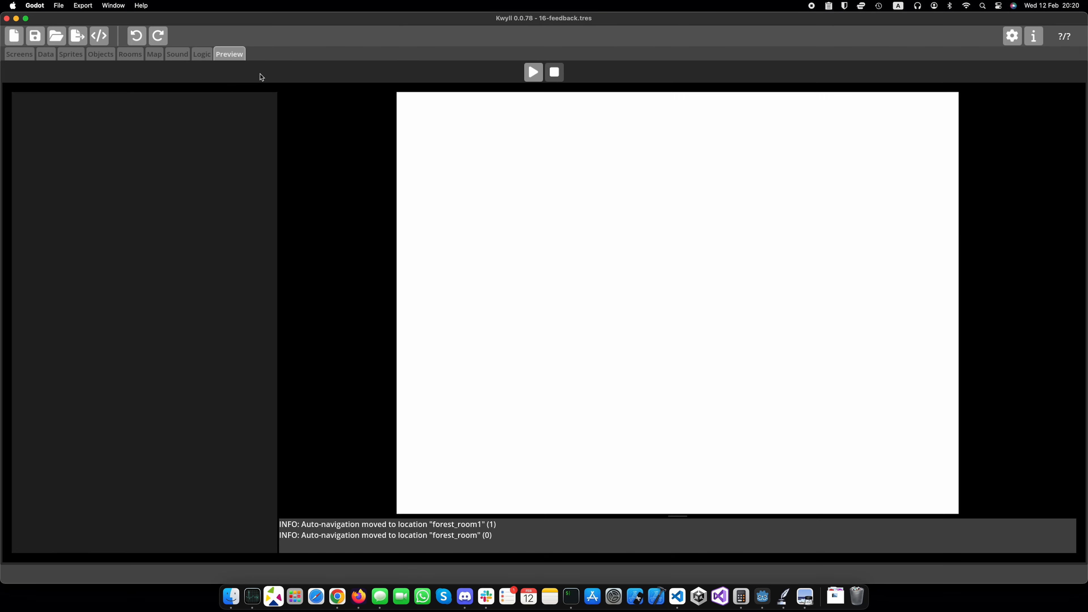
left_click(529, 75)
key("Left")
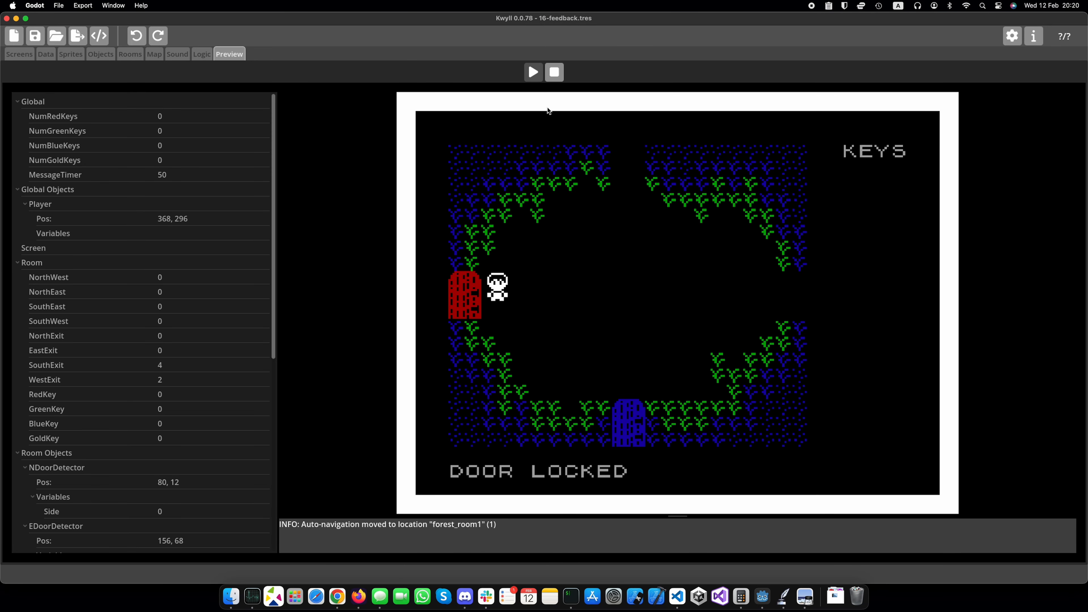
Walk the player through forest_room2, forest_room4 and forest_room5 to check the open passages between the rooms
key("Right")
key("Up")
key("Down")
key("Right")
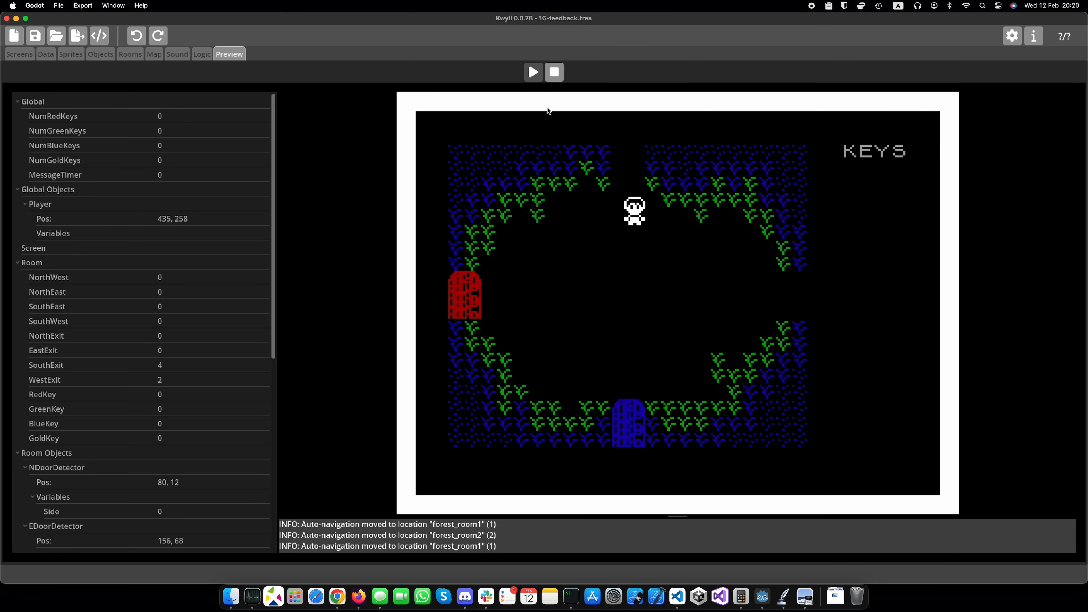
key("Right")
key("Down")
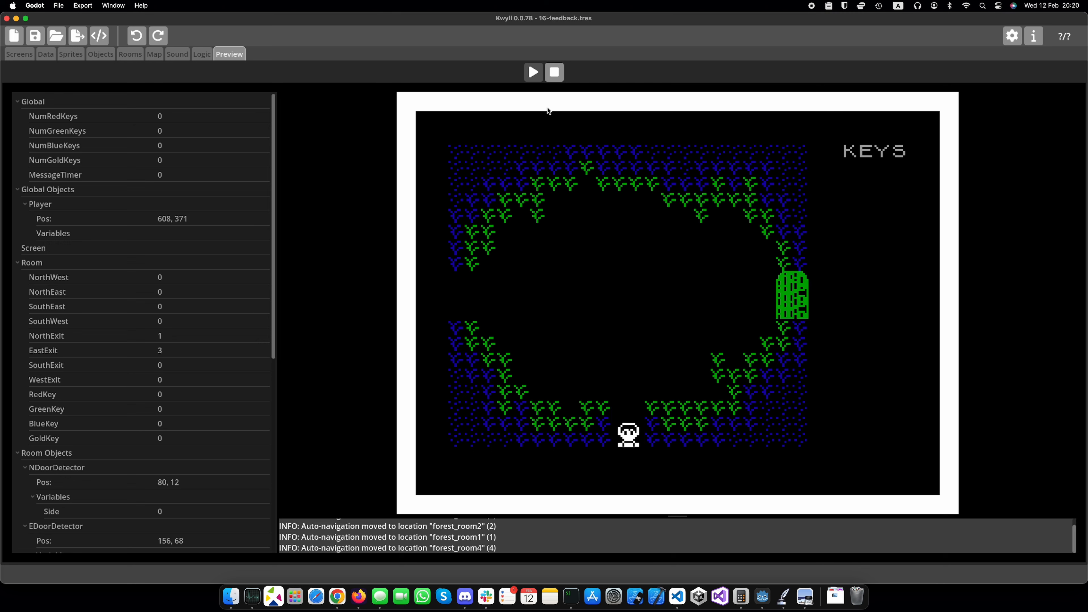
key("Up")
key("Right")
Walk the player back through forest_room1 into forest_room2 and collect the green key
key("Left")
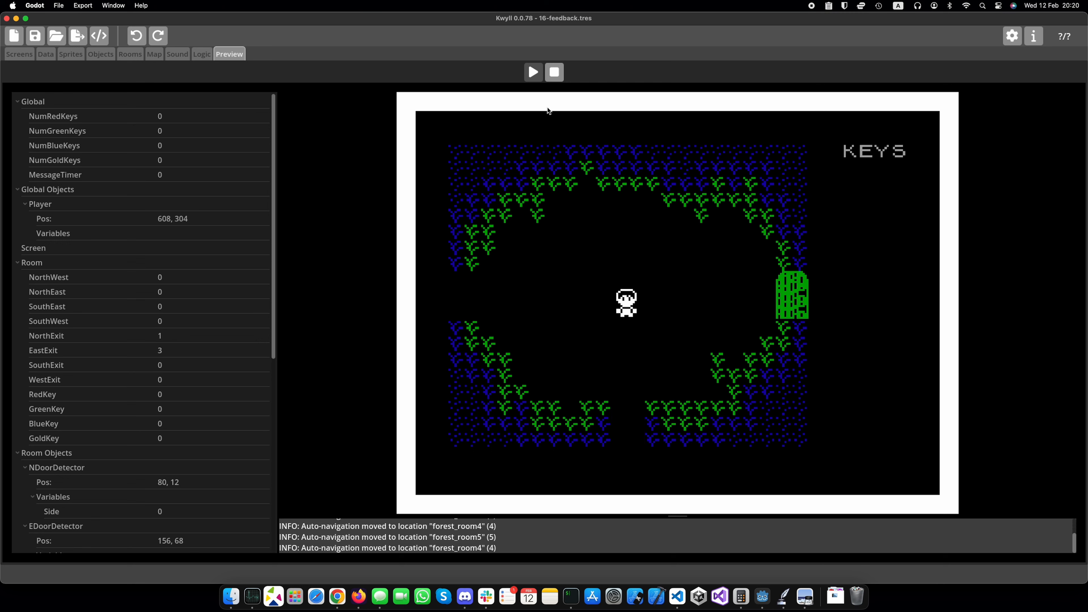
key("Up")
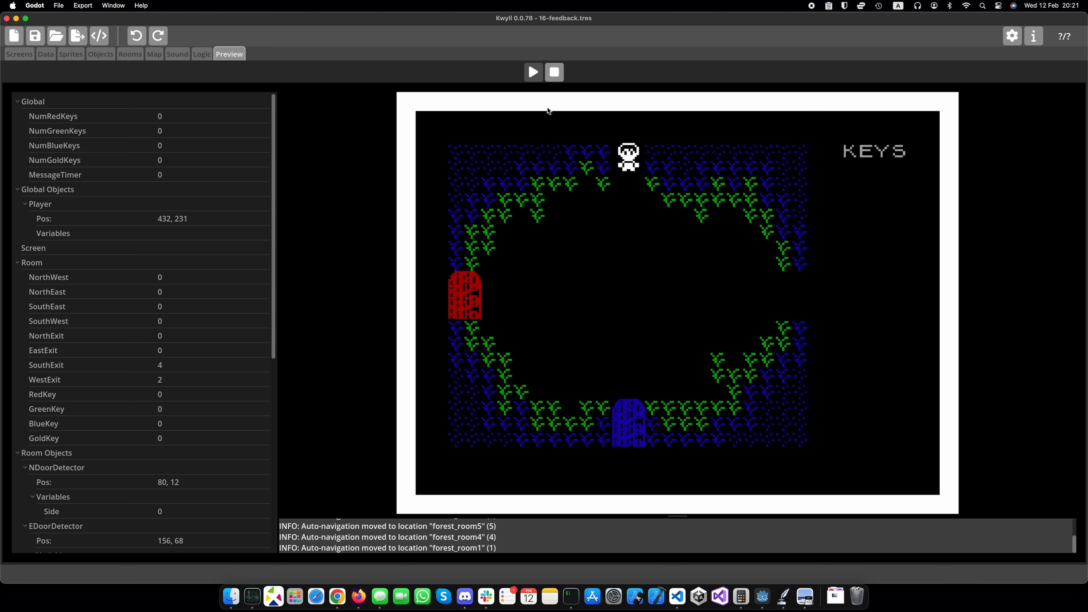
key("Right")
key("Up")
key("Right")
key("Down")
key("Up")
key("Left")
key("Up")
key("Left")
key("Down")
Take the green key through forest_room4's green door and collect the red key in forest_room7
key("Right")
key("Right")
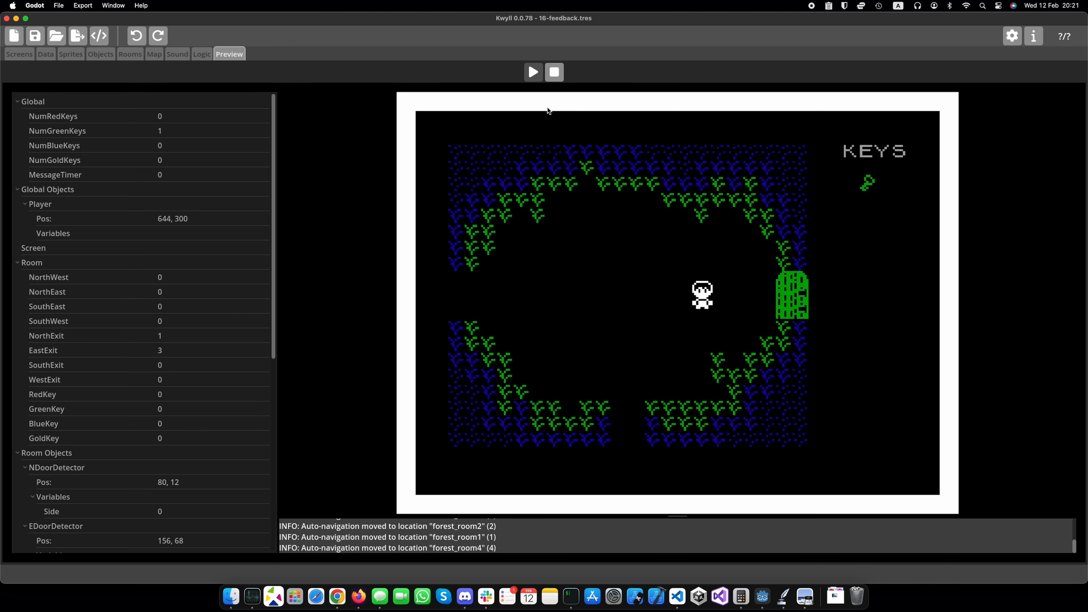
key("Down")
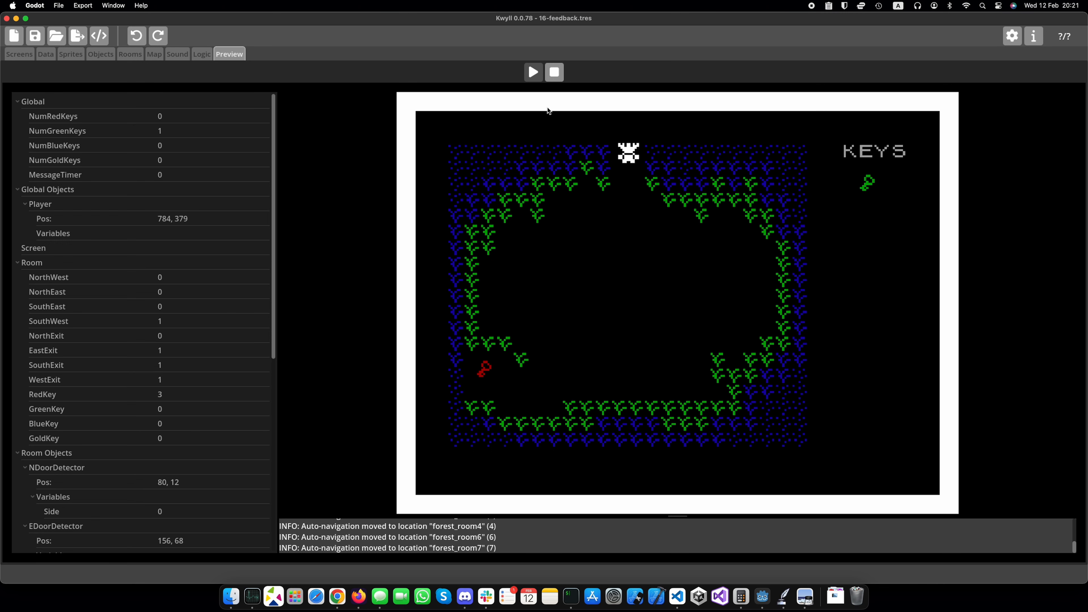
key("Down")
key("Left")
key("Up")
Return to forest_room1, pass through its red door and collect the blue key in forest_room
key("Right")
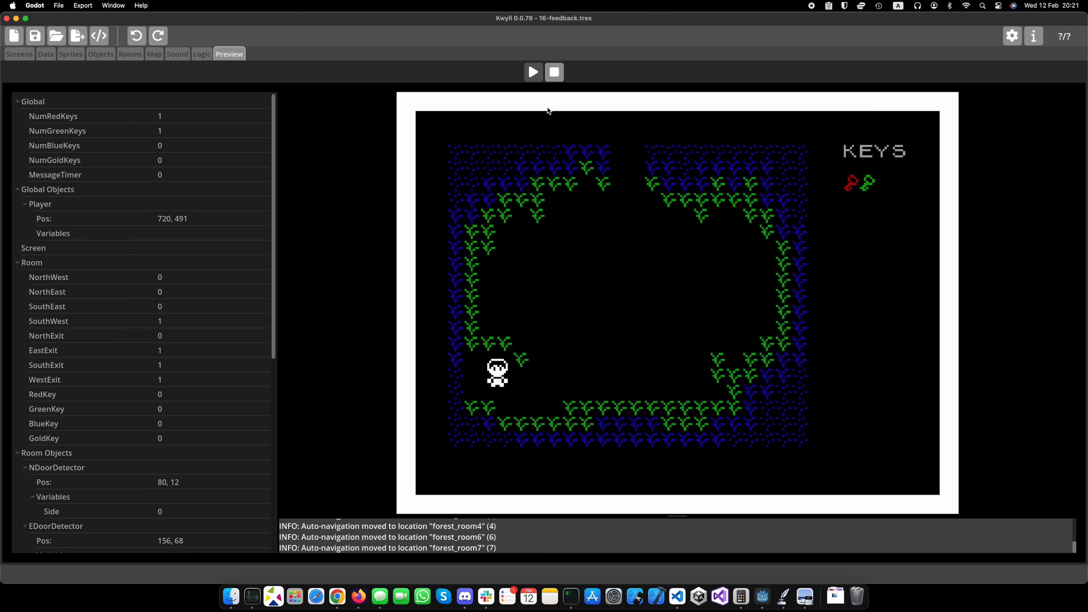
key("Down")
key("Up")
key("Up")
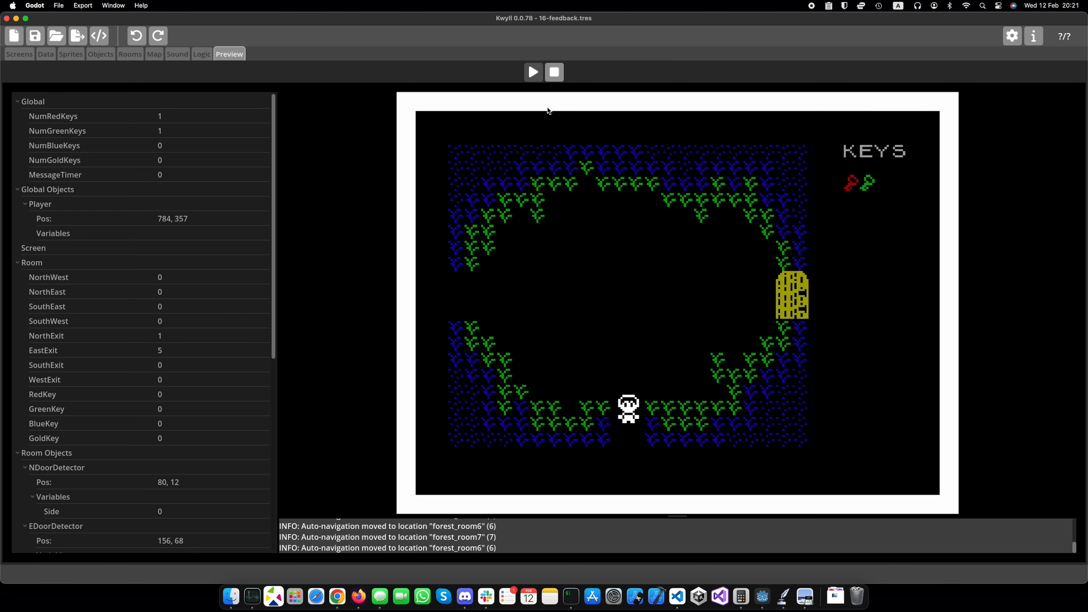
key("Left")
key("Left")
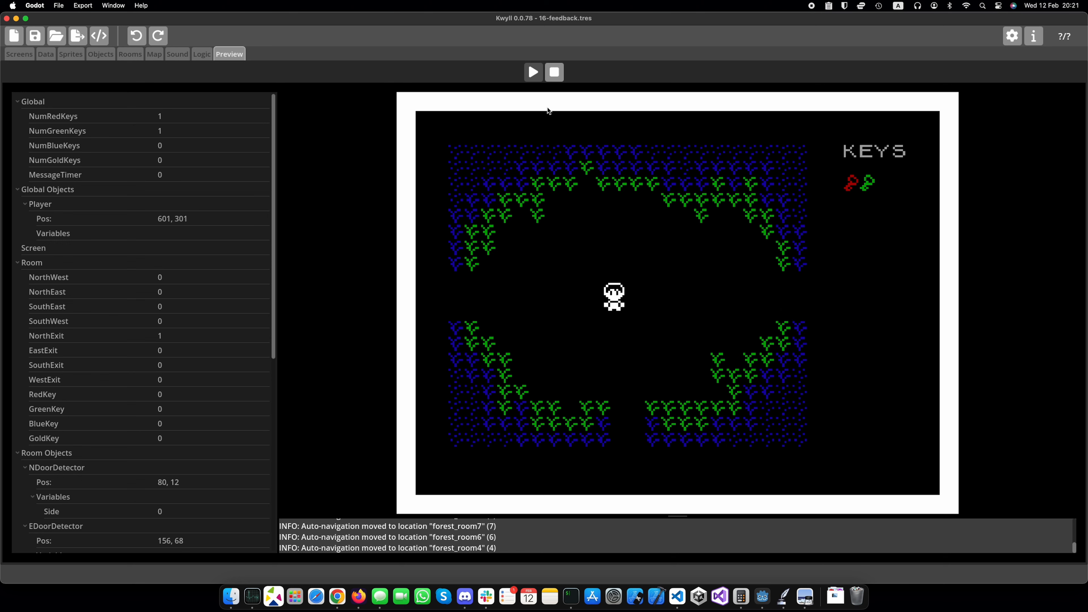
key("Left")
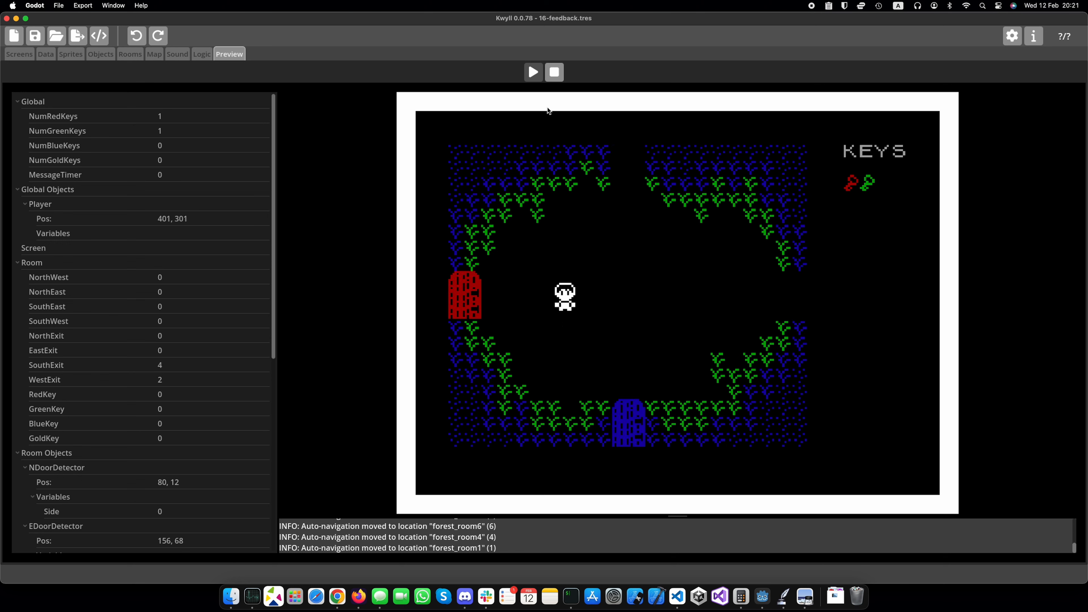
key("Left")
key("Up")
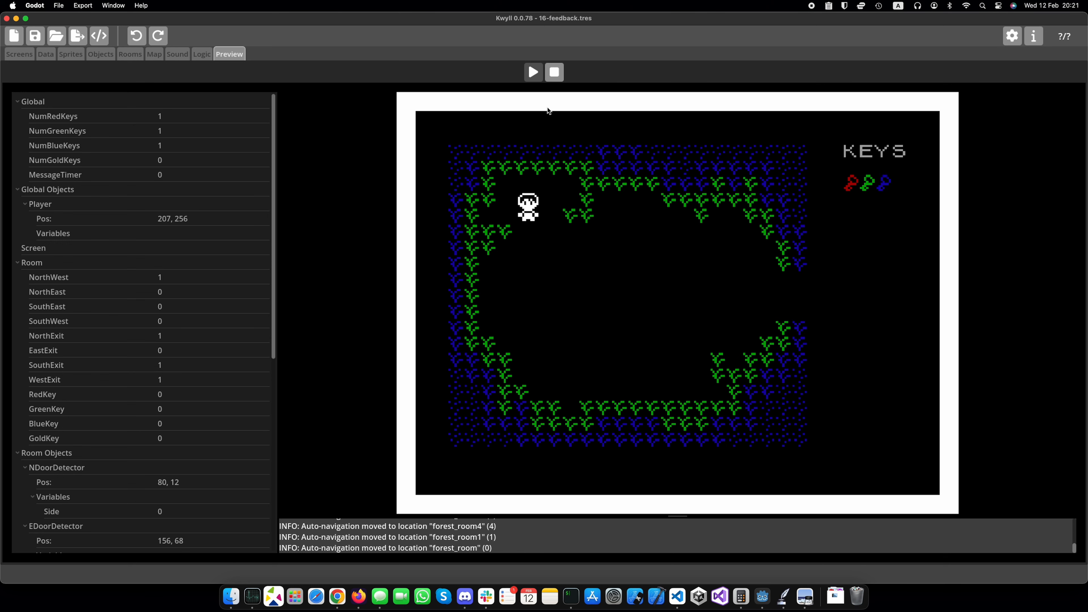
Go back to forest_room1, pass through its blue door and collect the gold key in forest_room3
key("Down")
key("Right")
key("Right")
key("Up")
key("Down")
key("Down")
key("Down")
key("Right")
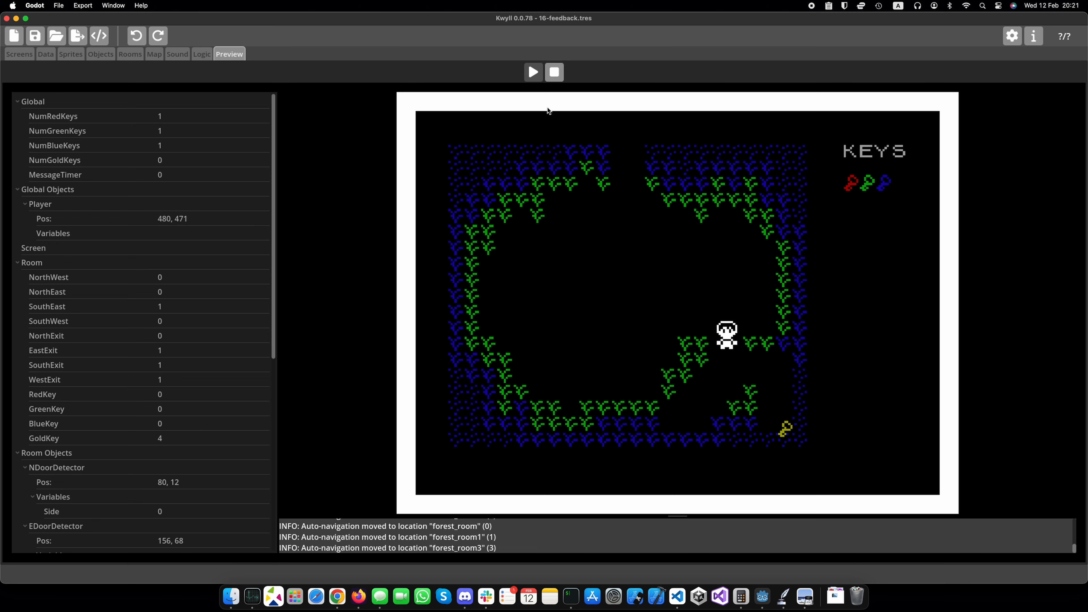
key("Down")
key("Up")
Walk the player back to forest_room6 and through its gold door into the win room
key("Left")
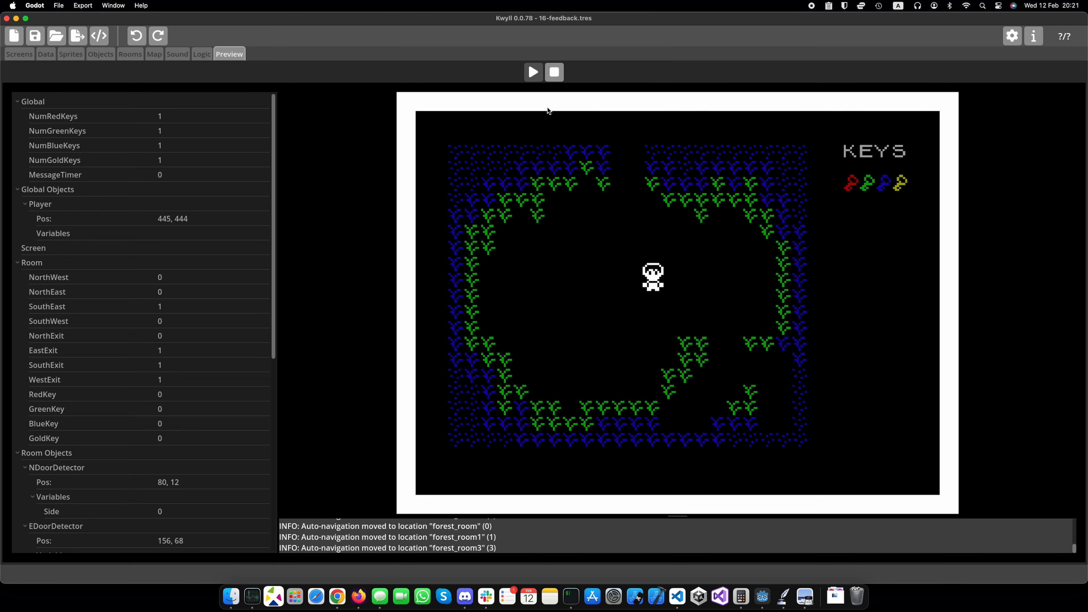
key("Up")
key("Right")
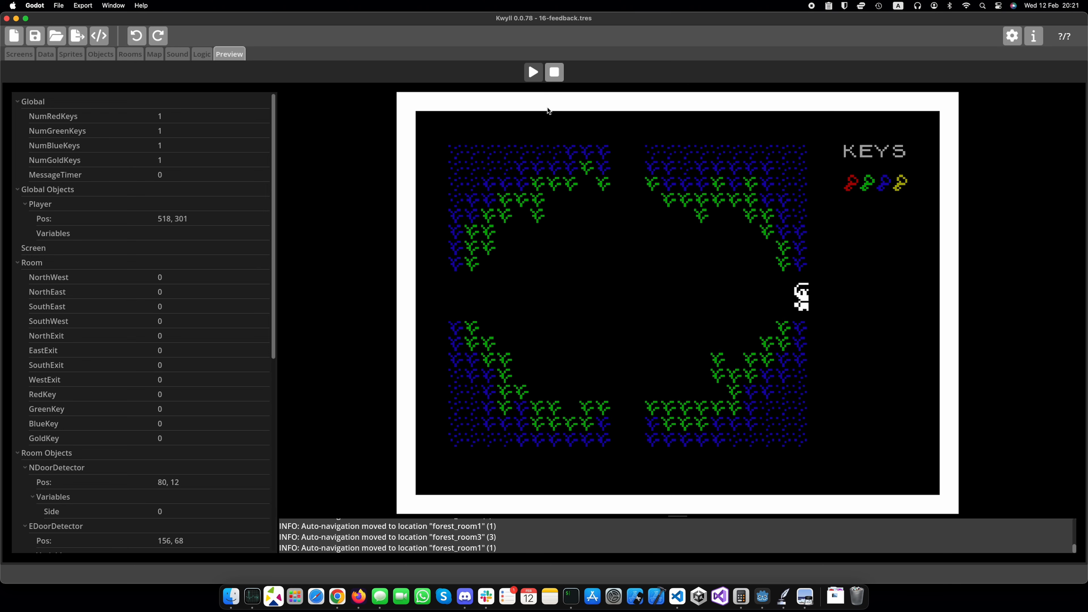
key("Right")
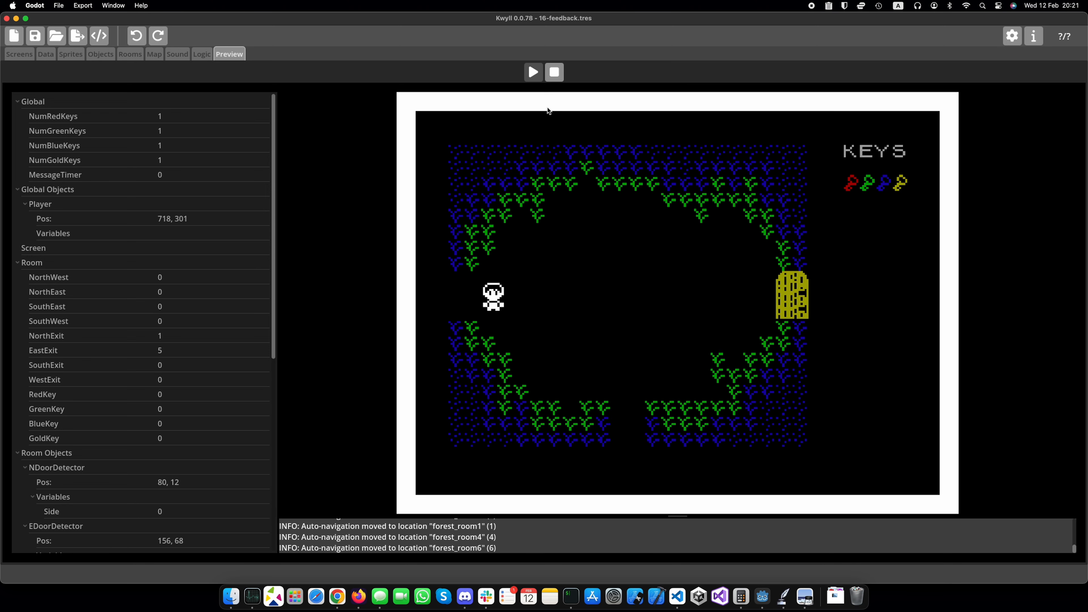
key("Right")
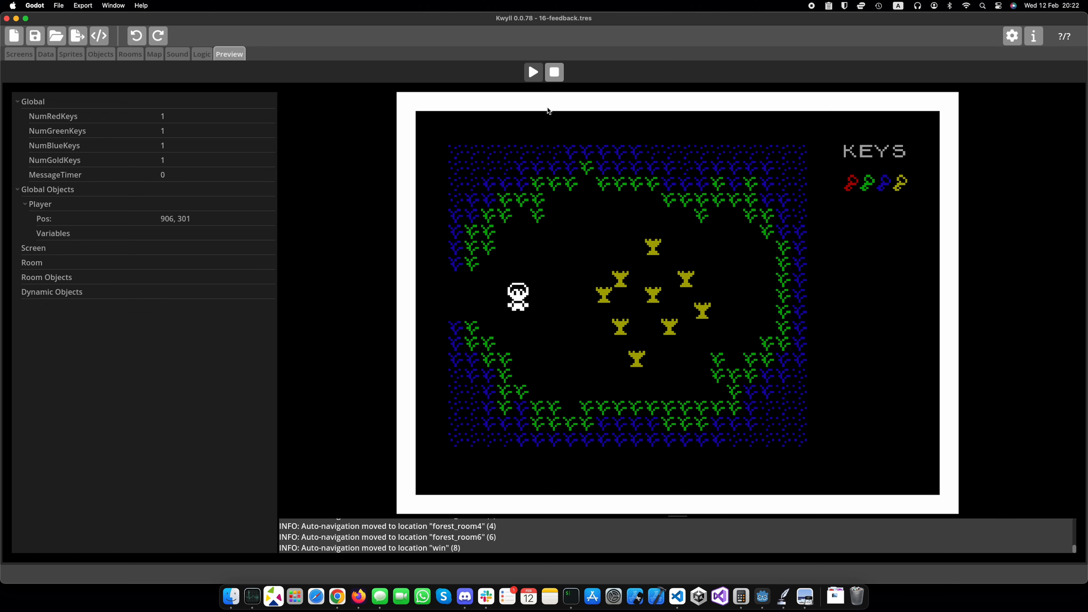